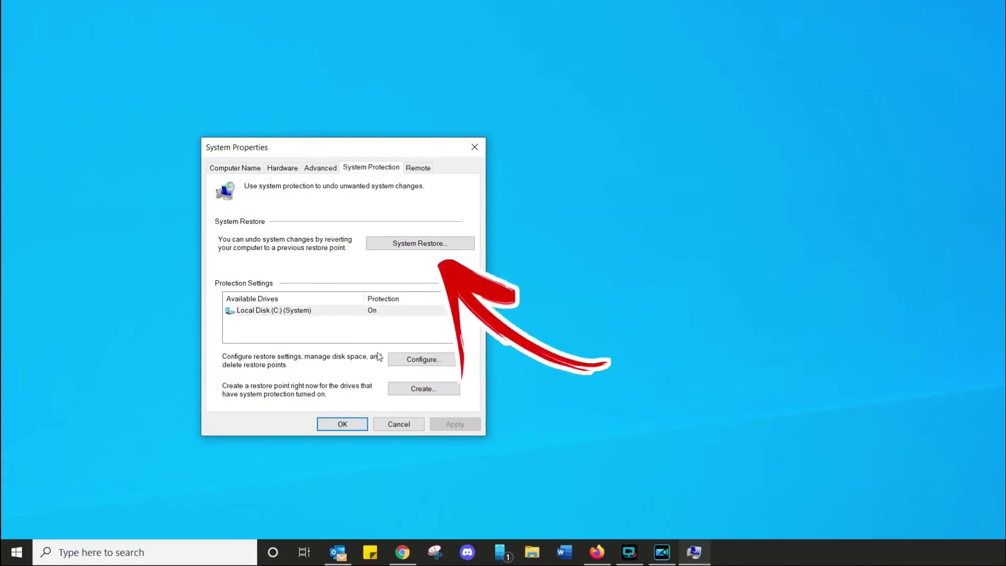
Start System Restore, choose the "before wifi optimization" restore point and continue with it
{"action": "left_click", "coordinate": [435, 245]}
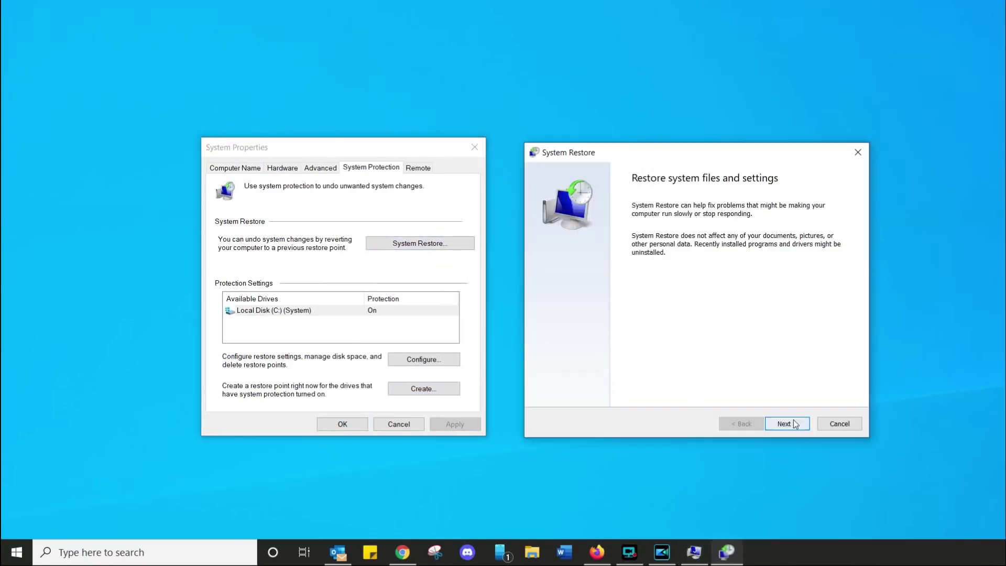
{"action": "left_click", "coordinate": [790, 422]}
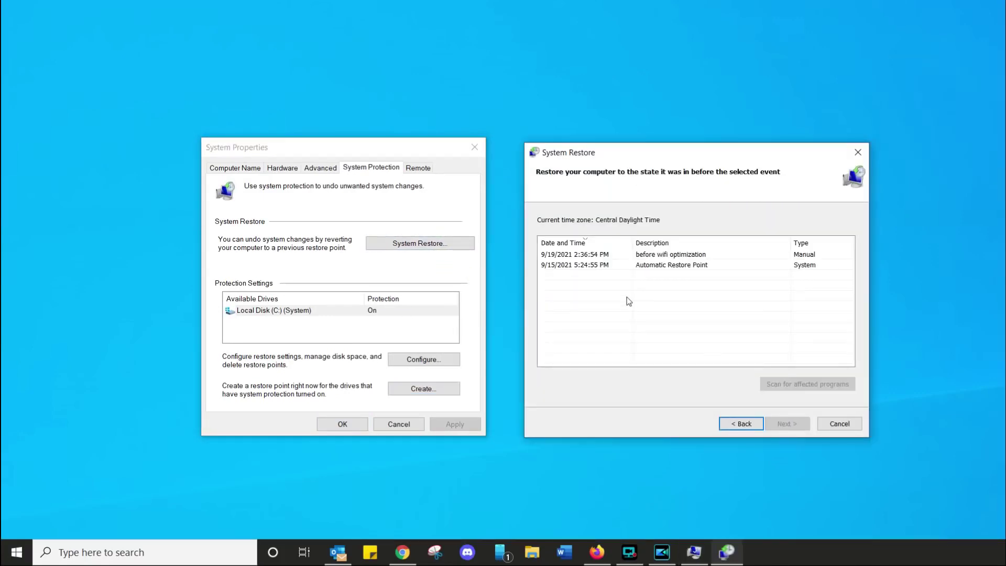
{"action": "left_click", "coordinate": [675, 259]}
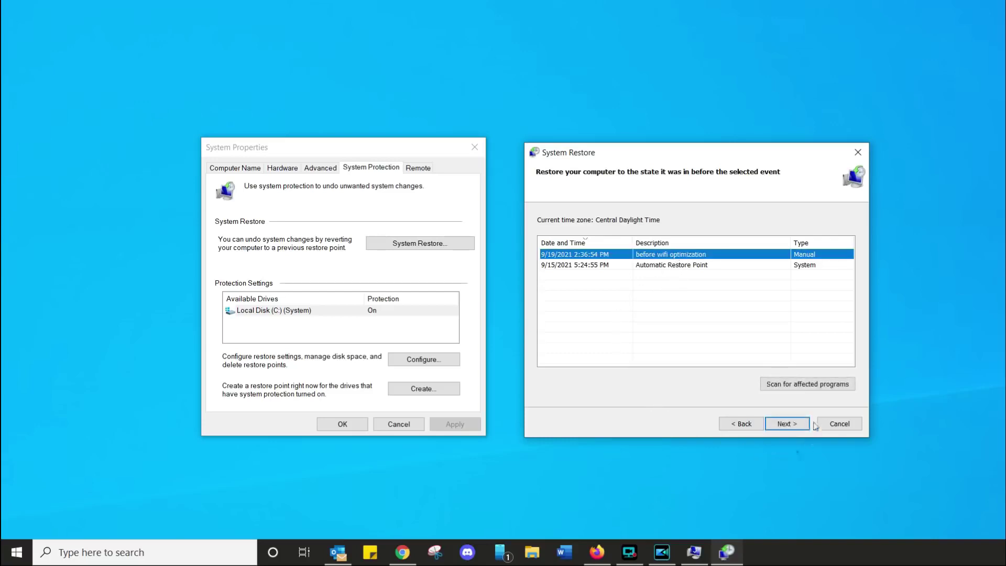
{"action": "left_click", "coordinate": [790, 424]}
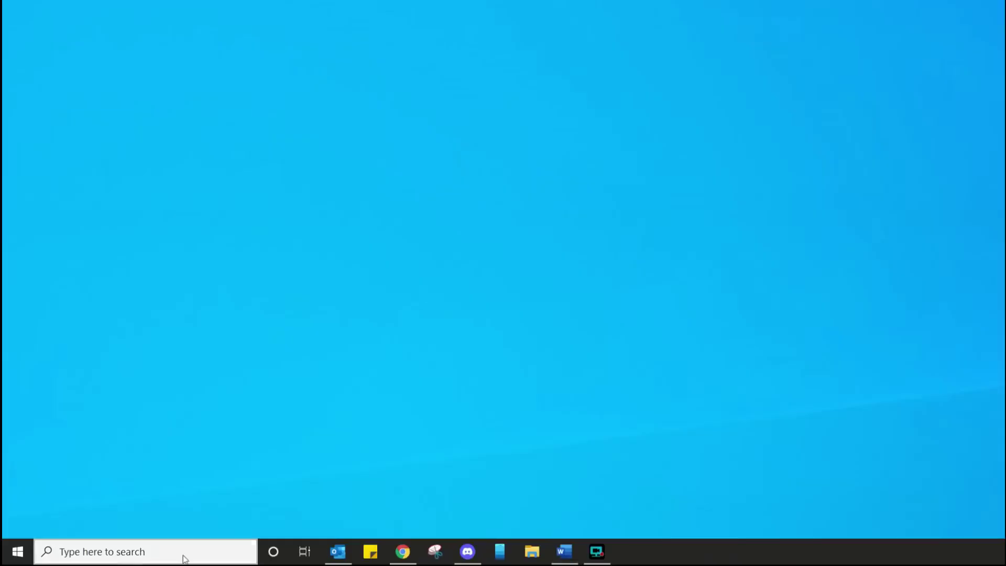
Search Windows for "graphics settings", open that page and turn on Hardware-accelerated GPU scheduling
{"action": "left_click", "coordinate": [182, 557]}
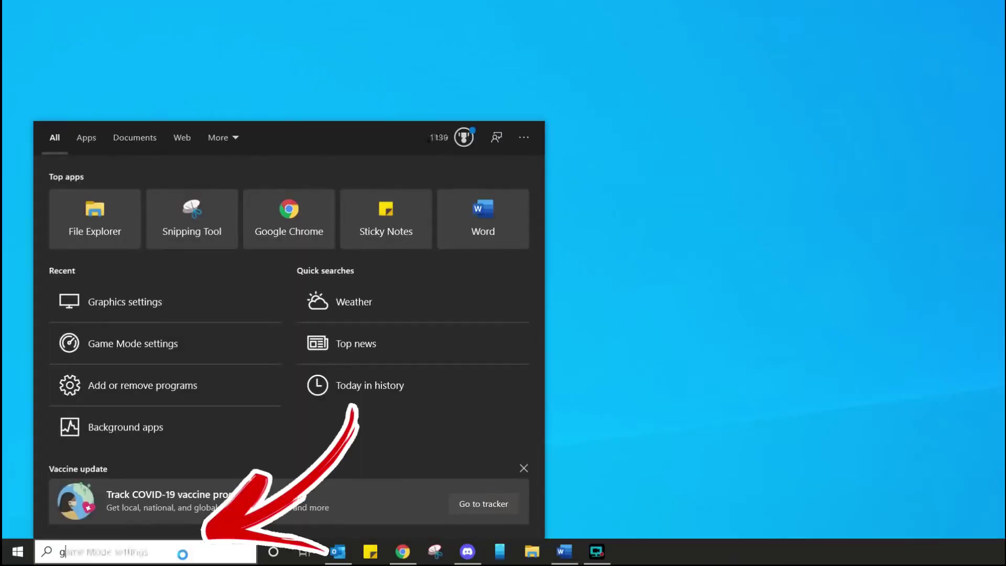
{"action": "type", "text": "graphics "}
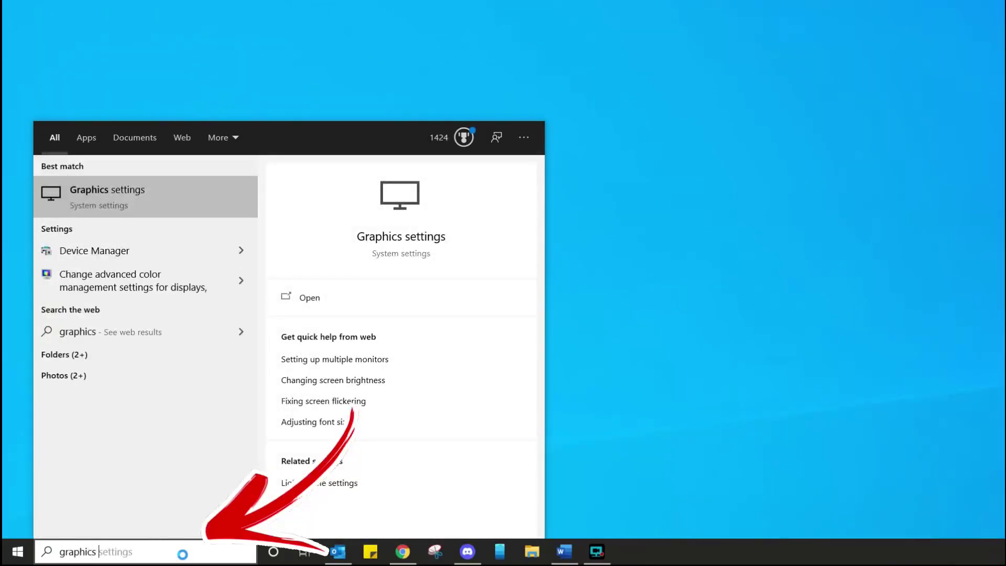
{"action": "type", "text": "settings"}
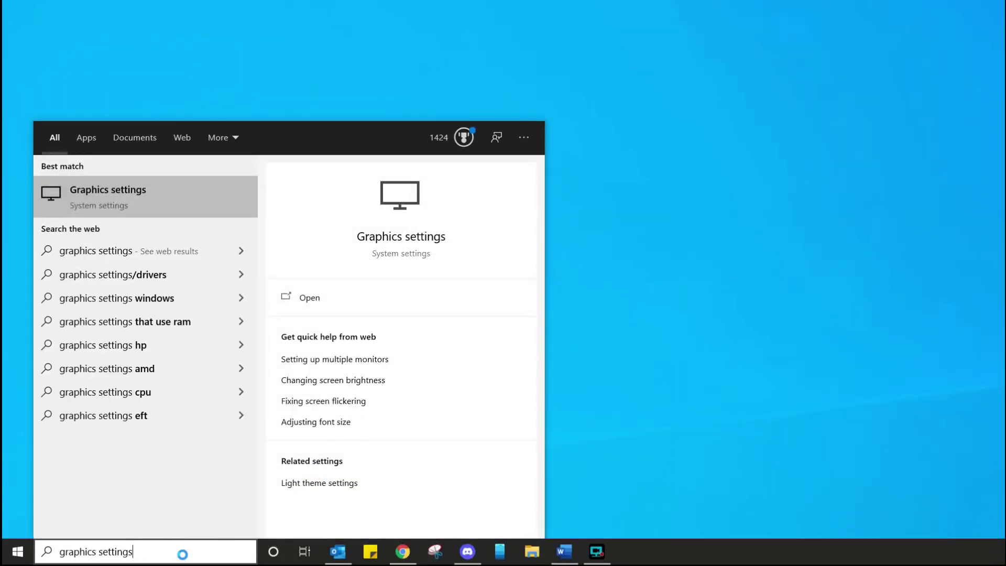
{"action": "left_click", "coordinate": [112, 196]}
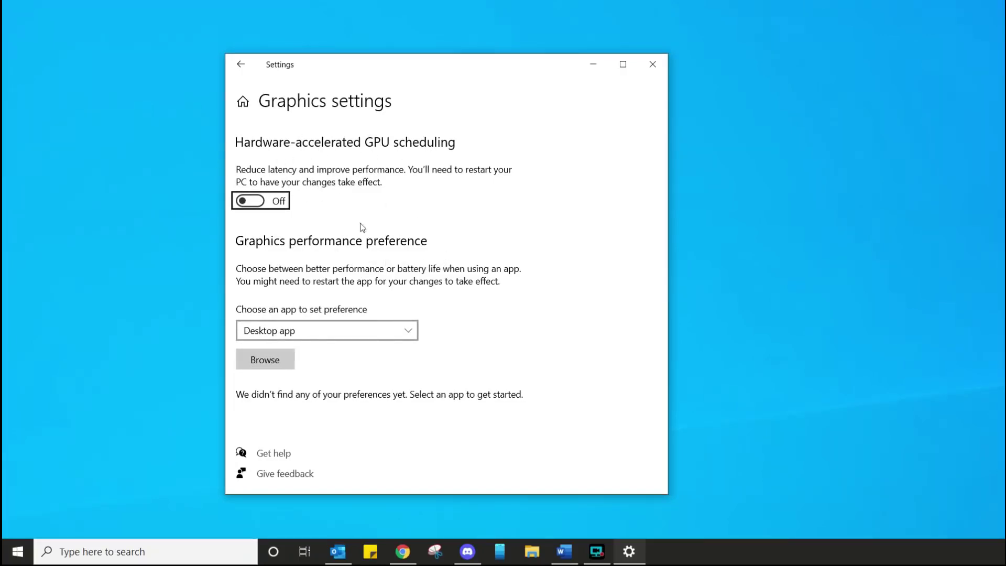
{"action": "left_click", "coordinate": [262, 204]}
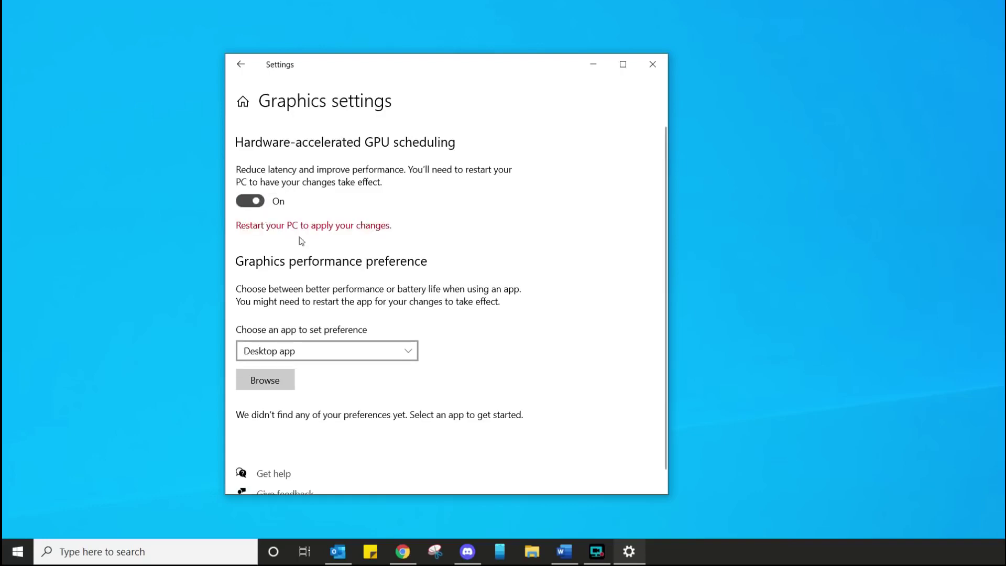
Restart the graphics driver from the desktop
{"action": "scroll", "coordinate": [346, 255], "scroll_direction": "down", "scroll_amount": 1}
{"action": "left_click", "coordinate": [718, 234]}
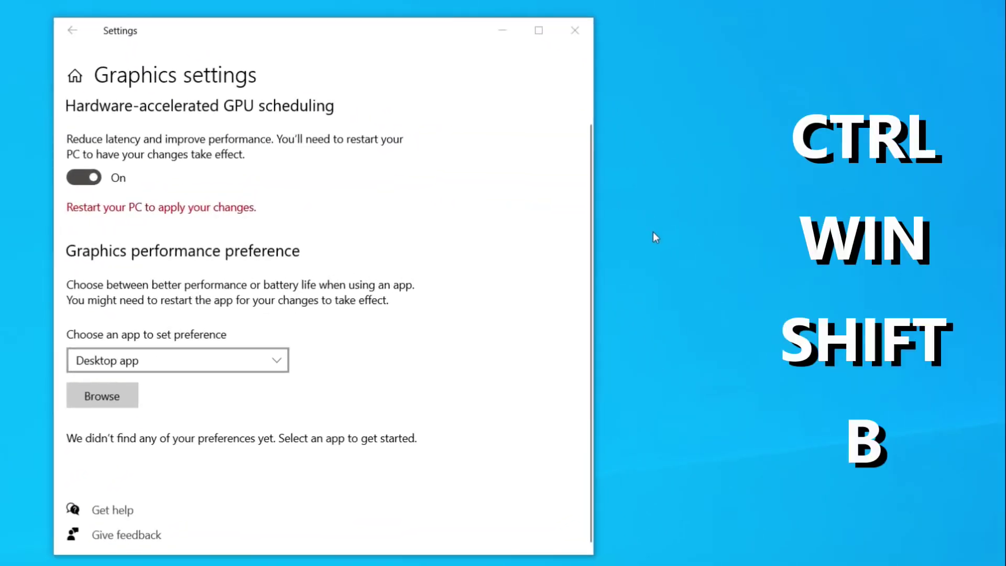
{"action": "key", "text": "ctrl+super+shift+b"}
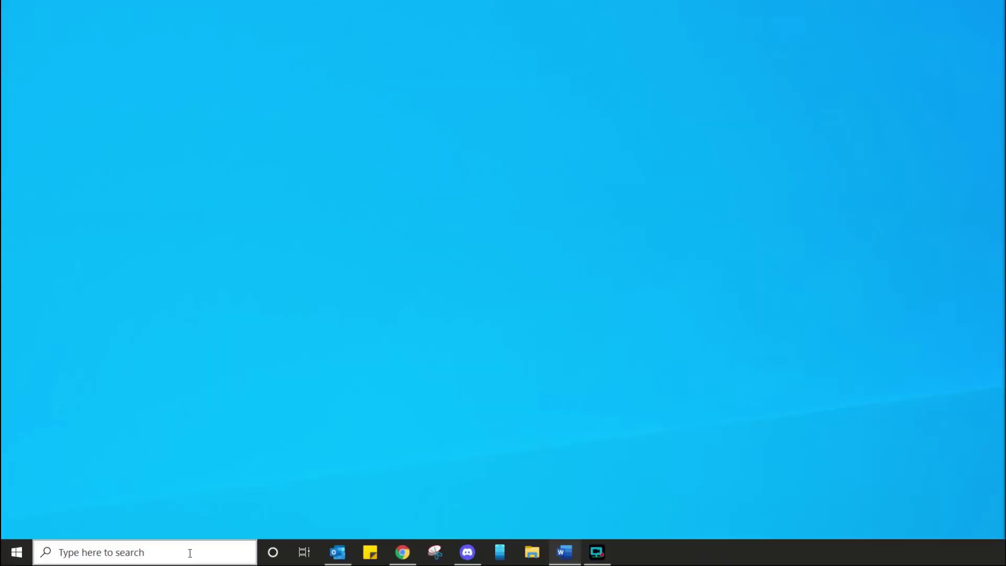
Search Windows for "background app" and open the Background apps system settings
{"action": "left_click", "coordinate": [190, 553]}
{"action": "type", "text": "background a"}
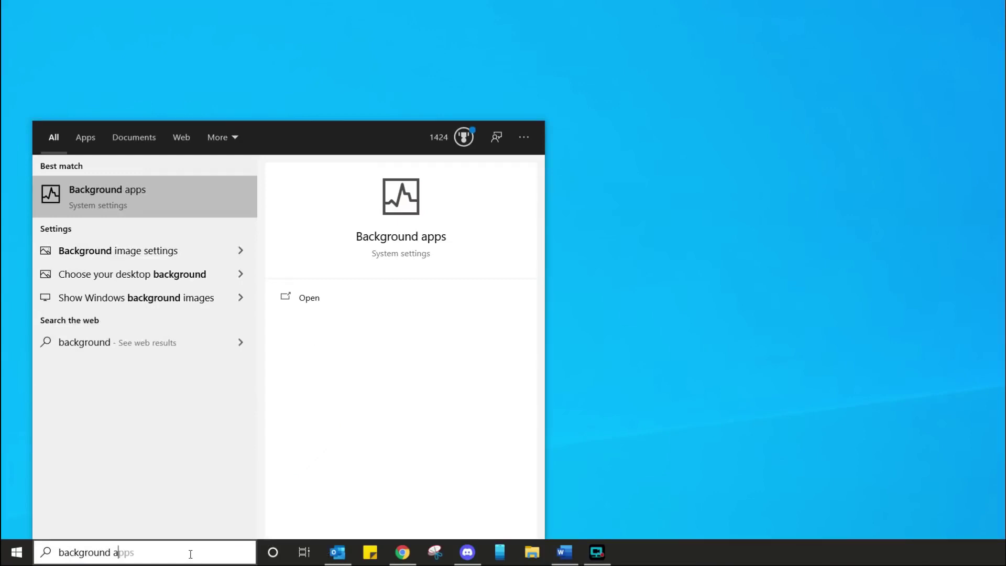
{"action": "type", "text": "pp"}
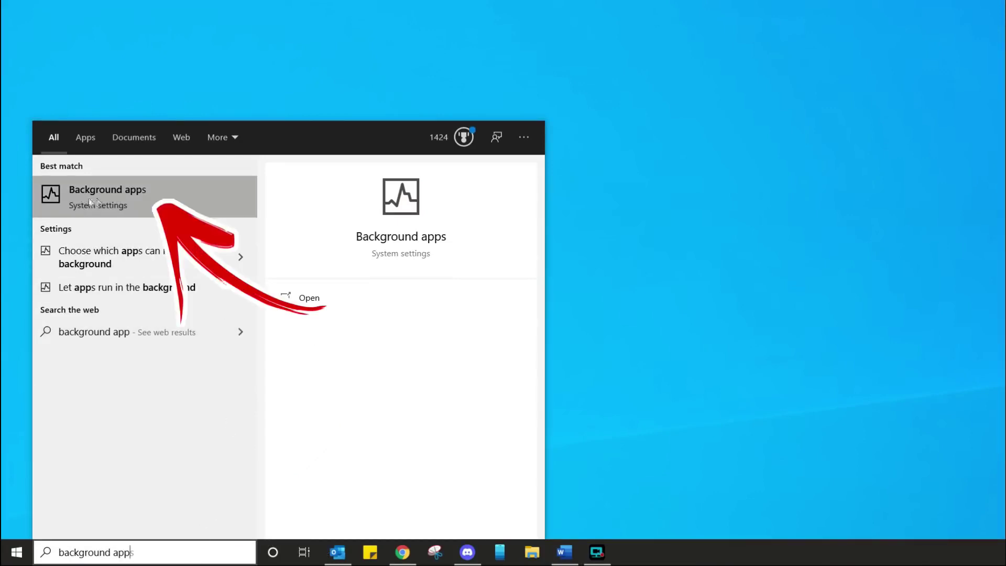
{"action": "left_click", "coordinate": [121, 204]}
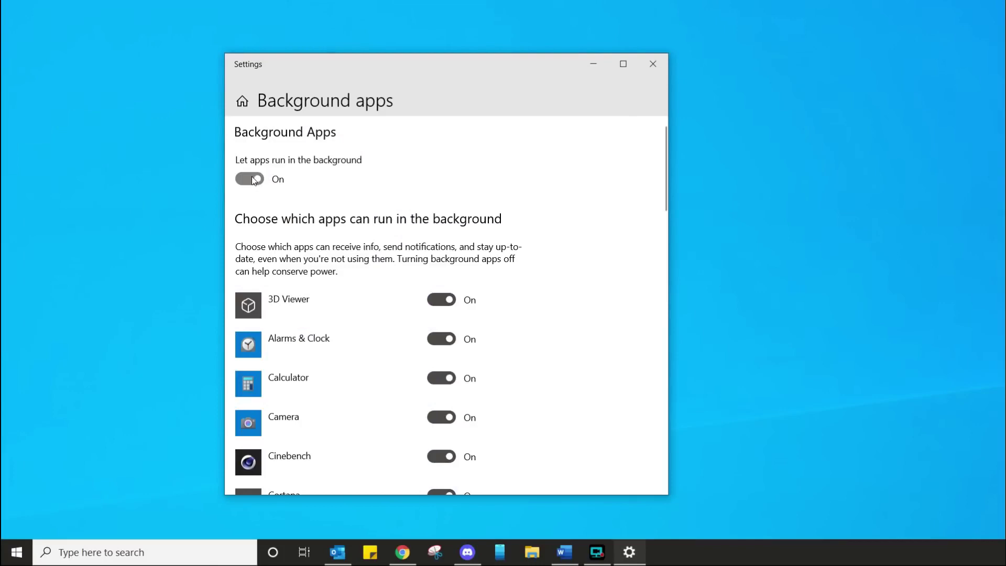
Turn off the permission for all apps to run in the background, and turn it back on
{"action": "left_click", "coordinate": [251, 180]}
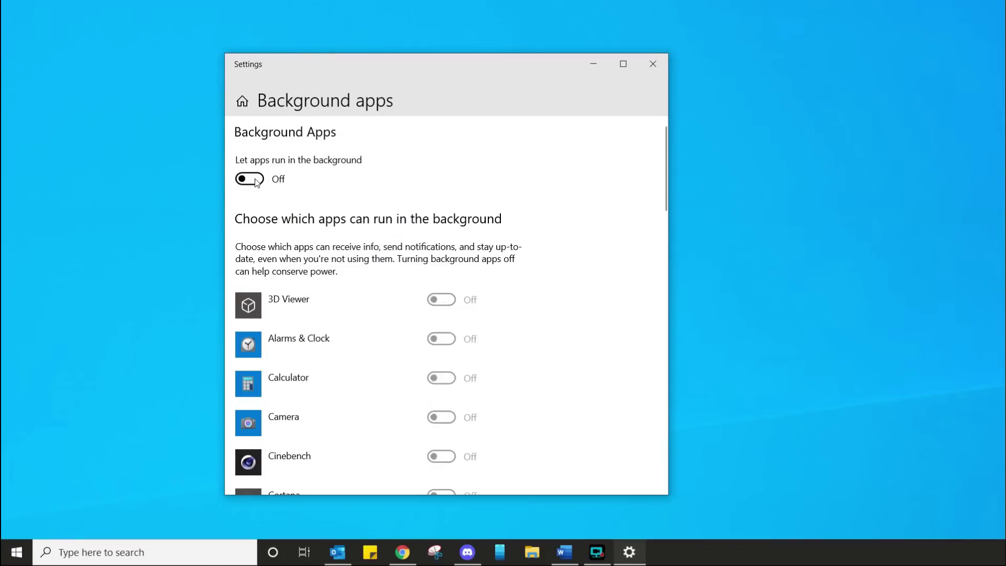
{"action": "left_click", "coordinate": [251, 179]}
Turn off background running individually for 3D Viewer, Calculator, Camera, Cinebench and Cortana
{"action": "scroll", "coordinate": [556, 249], "scroll_direction": "down", "scroll_amount": 3}
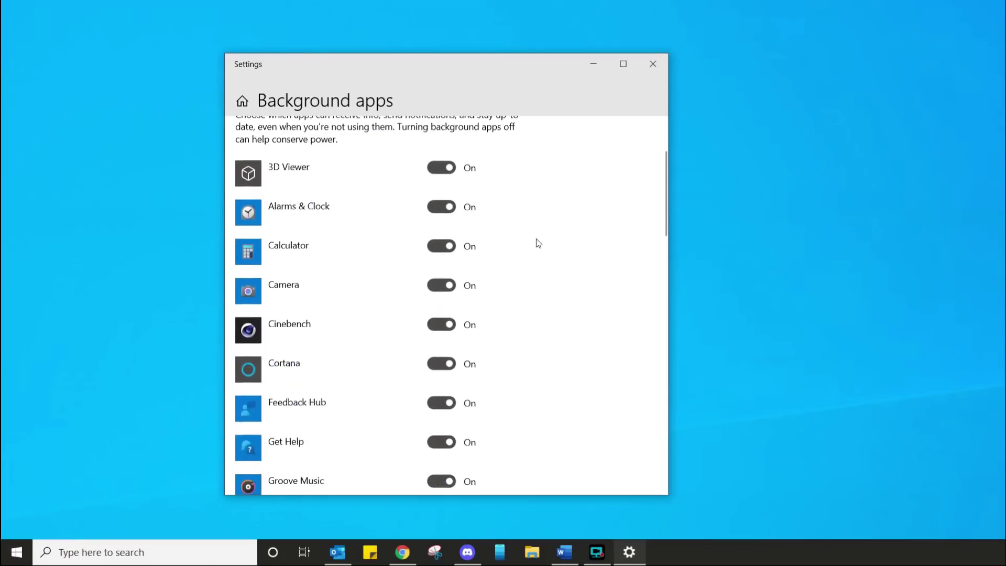
{"action": "left_click", "coordinate": [440, 169]}
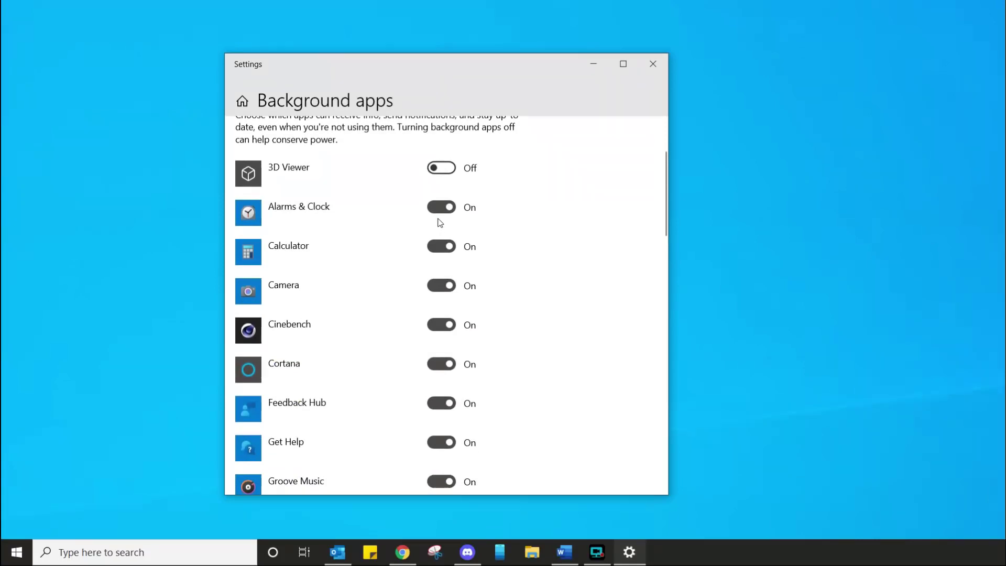
{"action": "left_click", "coordinate": [440, 246]}
{"action": "left_click", "coordinate": [440, 286]}
{"action": "left_click", "coordinate": [441, 325]}
{"action": "left_click", "coordinate": [441, 364]}
{"action": "scroll", "coordinate": [472, 314], "scroll_direction": "up", "scroll_amount": 3}
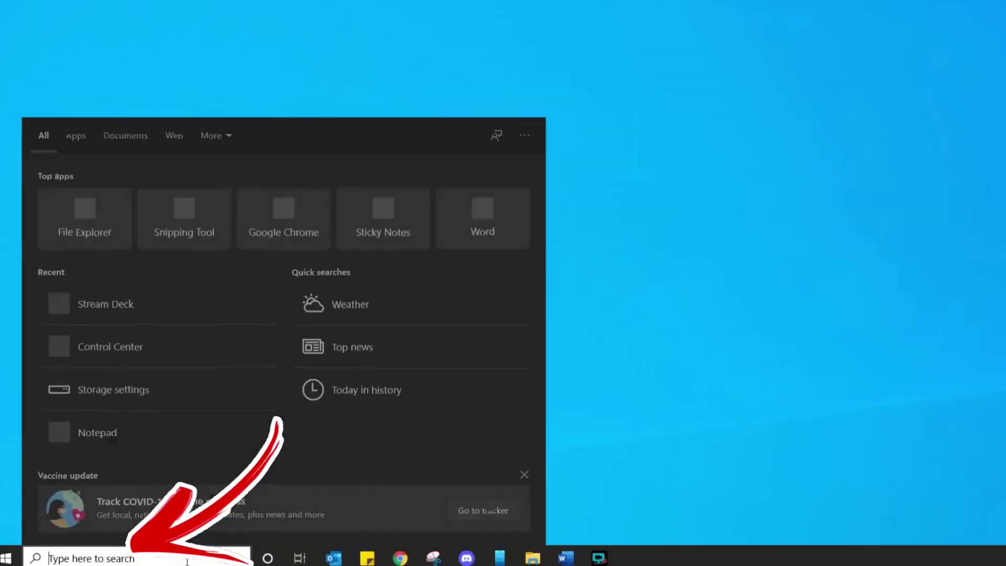
Find "msconfig", open System Configuration and hide all Microsoft services in its services list
{"action": "type", "text": "msconfig"}
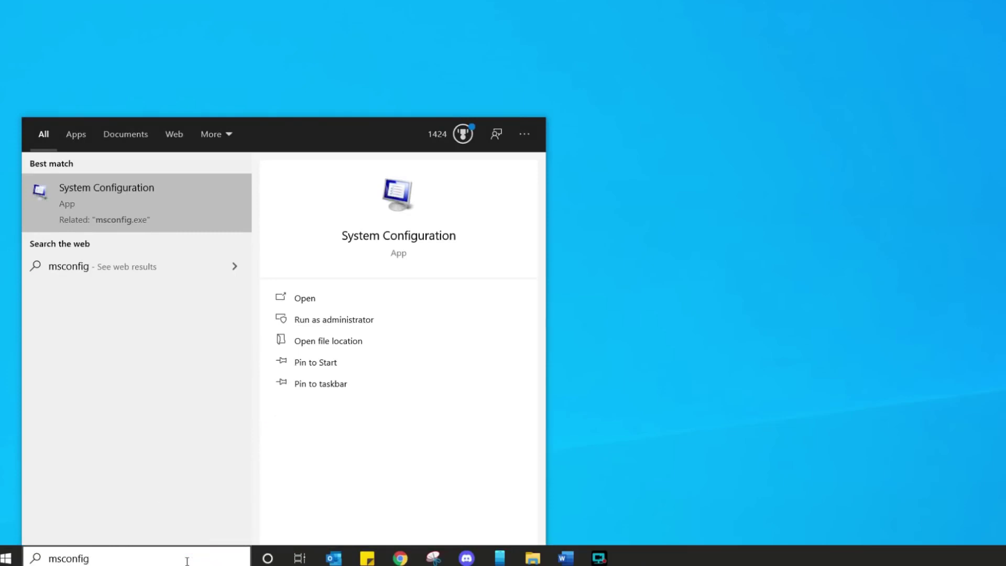
{"action": "left_click", "coordinate": [93, 196]}
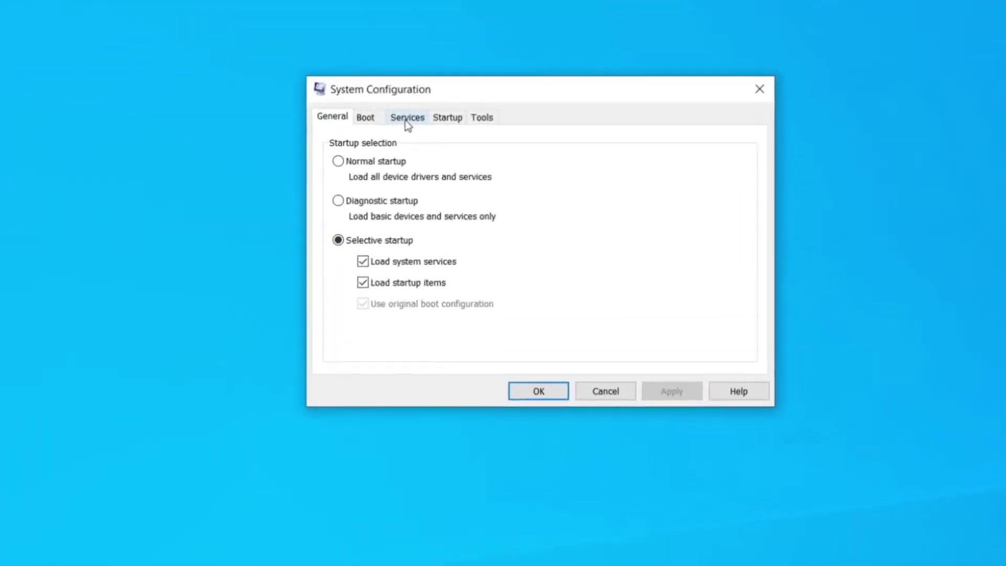
{"action": "left_click", "coordinate": [407, 118]}
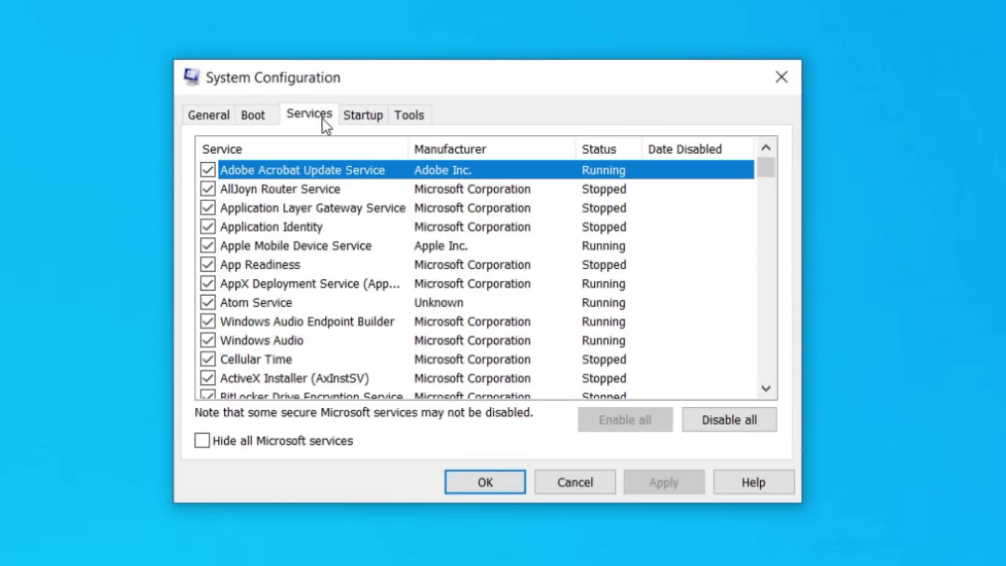
{"action": "scroll", "coordinate": [418, 193], "scroll_direction": "down", "scroll_amount": 4}
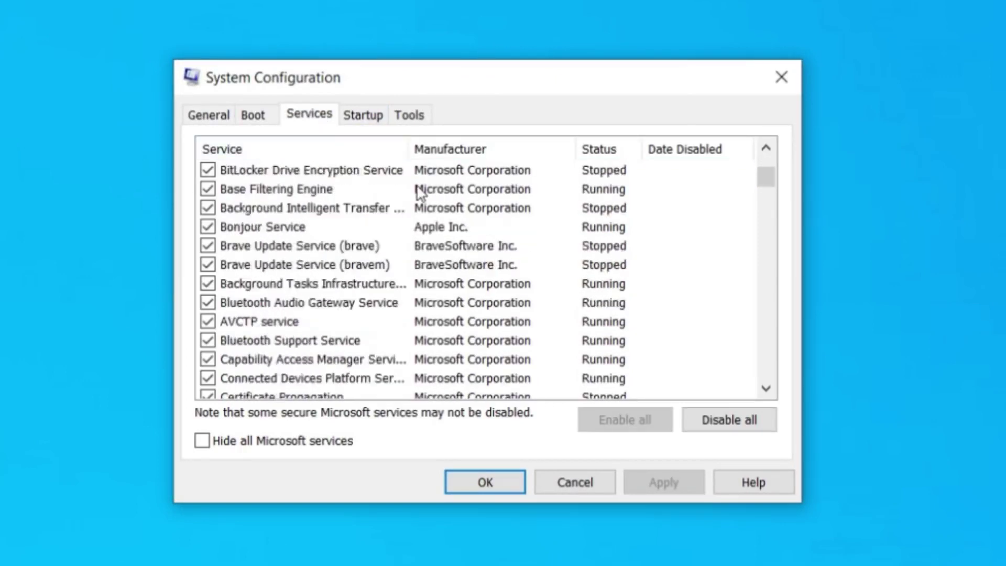
{"action": "scroll", "coordinate": [424, 181], "scroll_direction": "up", "scroll_amount": 4}
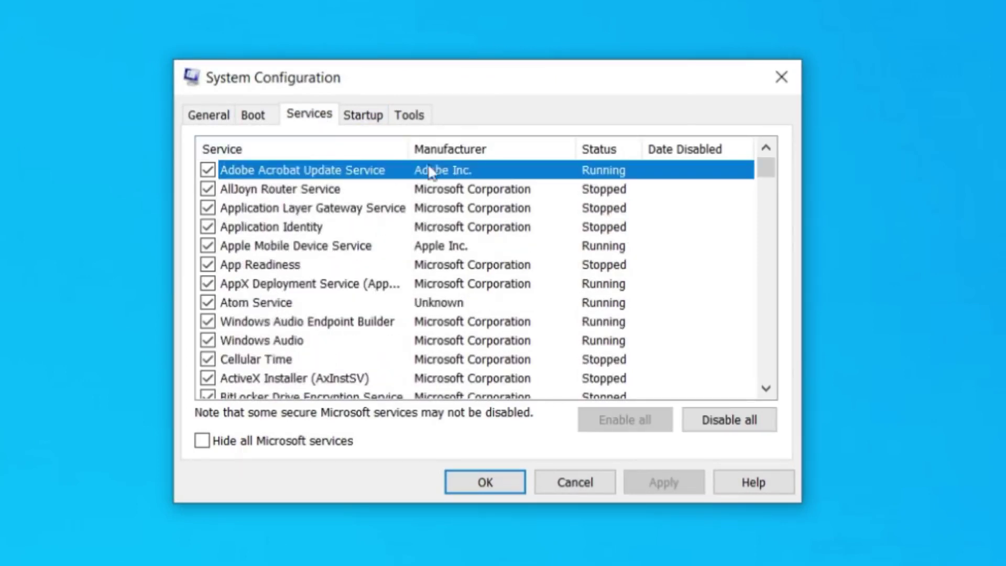
{"action": "left_click", "coordinate": [203, 441]}
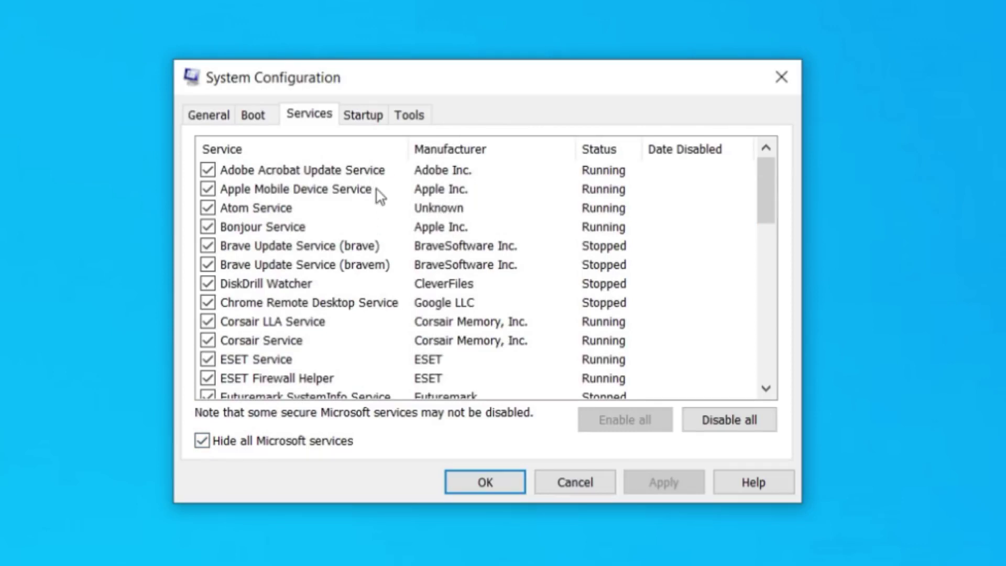
Disable Adobe Acrobat Update Service, Apple Mobile Device Service, Bonjour Service and DiskDrill Watcher, and apply the change
{"action": "left_click", "coordinate": [378, 169]}
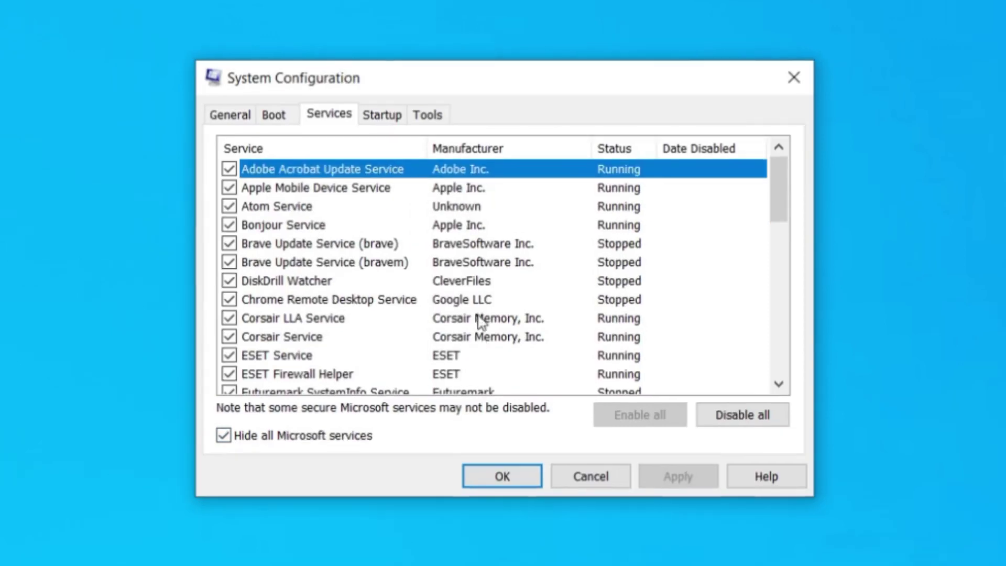
{"action": "left_click", "coordinate": [208, 170]}
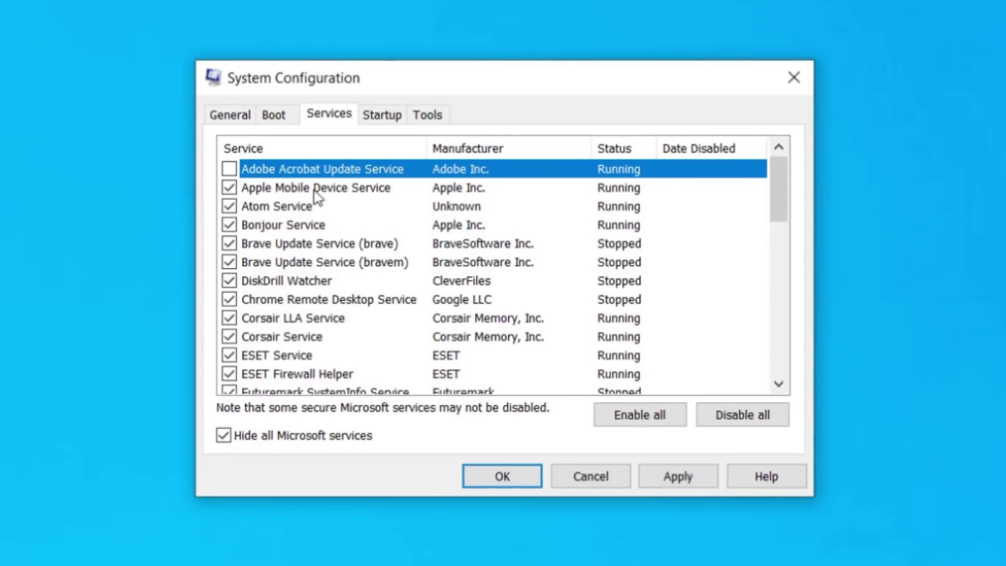
{"action": "left_click", "coordinate": [226, 191]}
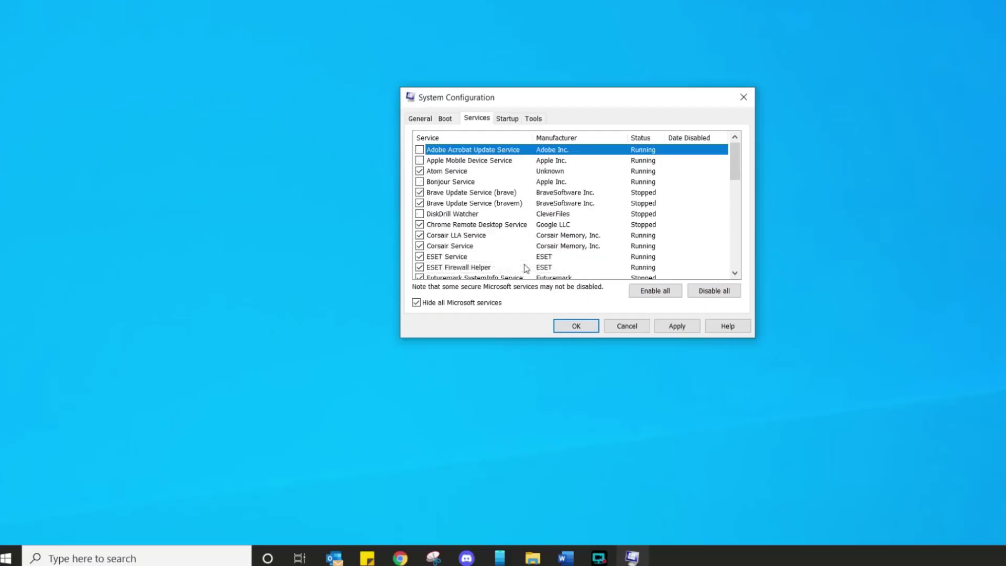
{"action": "left_click", "coordinate": [685, 331]}
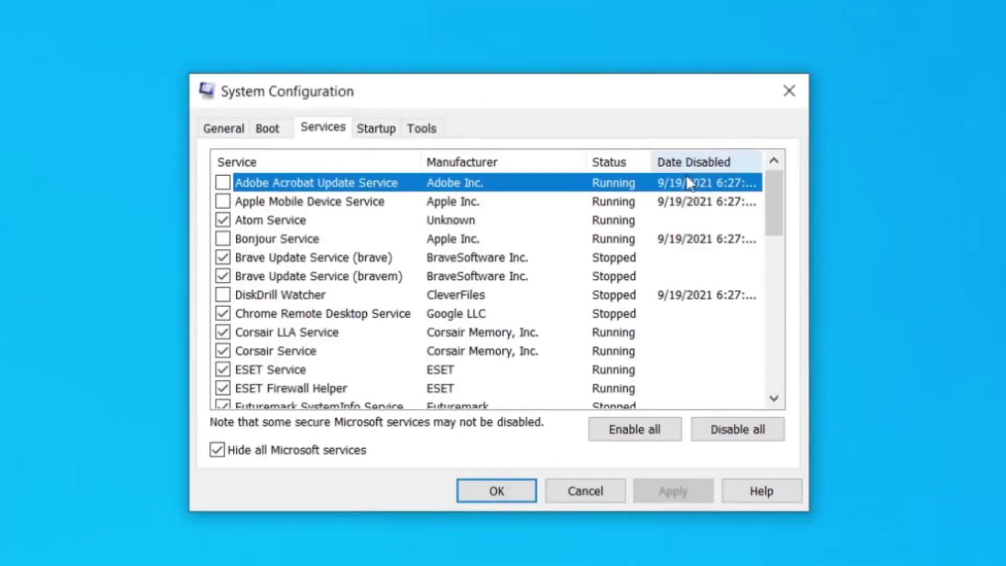
Re-enable Adobe Acrobat Update Service, Apple Mobile Device Service and DiskDrill Watcher, and apply the change
{"action": "left_click", "coordinate": [223, 182]}
{"action": "left_click", "coordinate": [222, 201]}
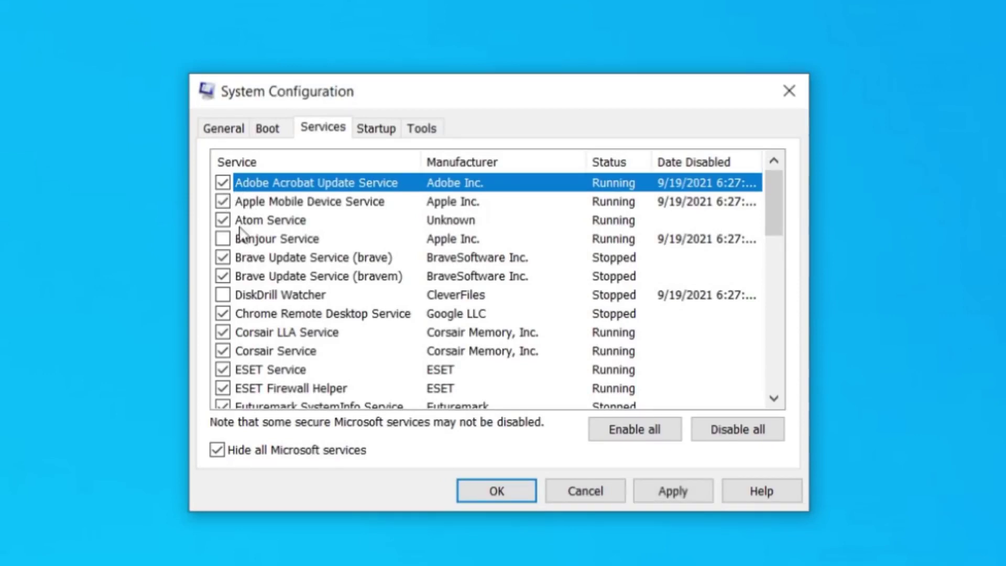
{"action": "left_click", "coordinate": [223, 295]}
{"action": "left_click", "coordinate": [666, 494]}
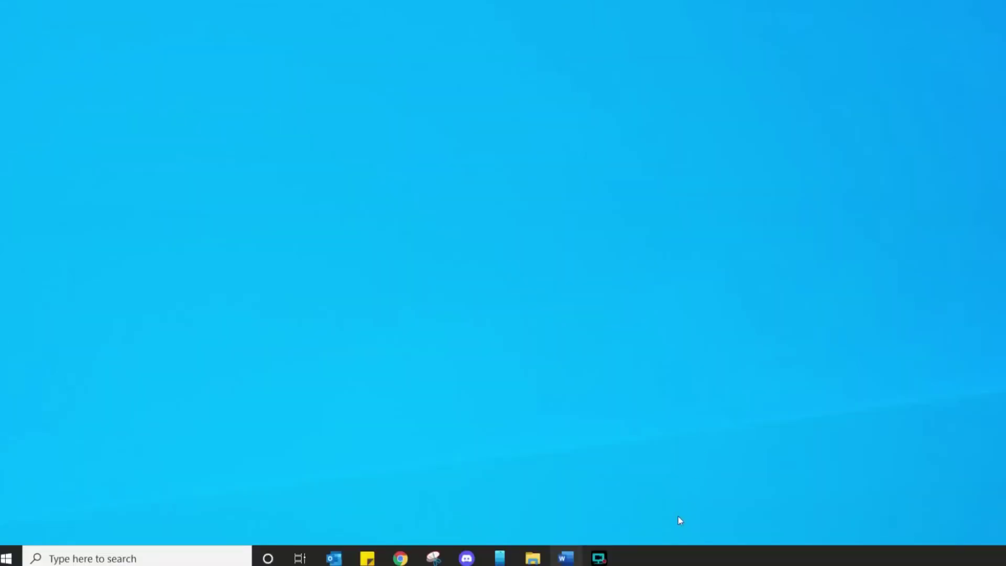
Open Task Manager in its detailed view and show the list of startup programs
{"action": "right_click", "coordinate": [669, 555]}
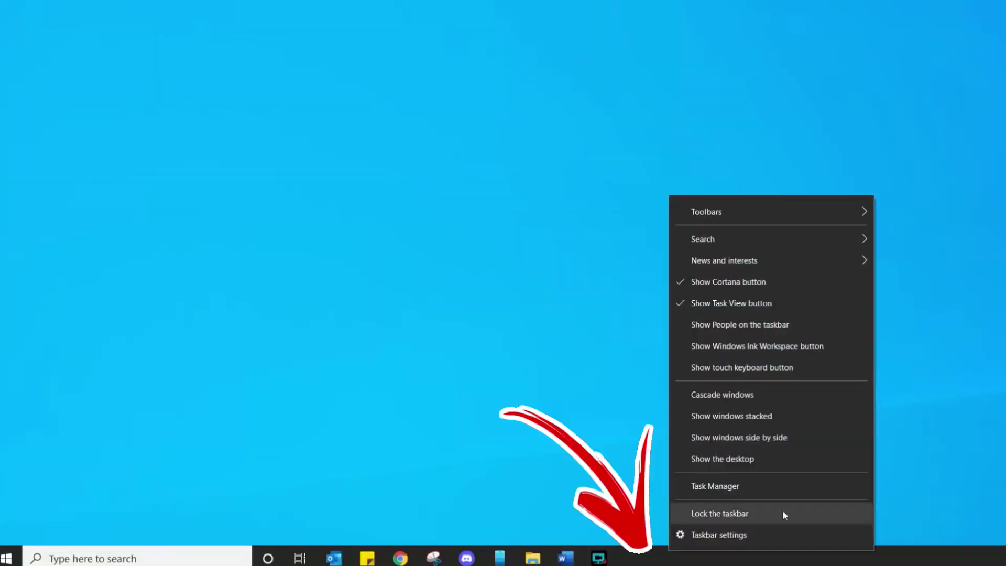
{"action": "left_click", "coordinate": [719, 486]}
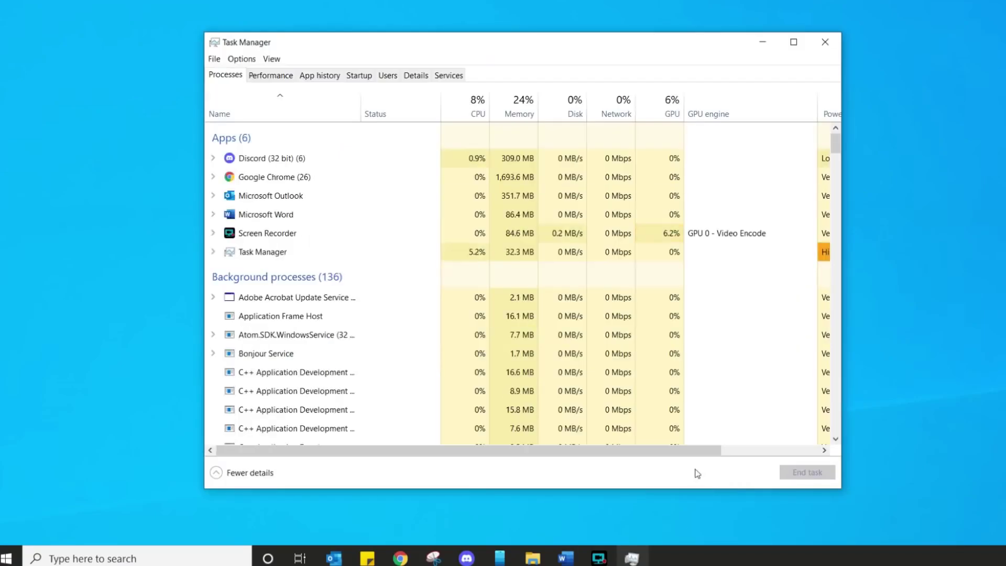
{"action": "left_click", "coordinate": [242, 475]}
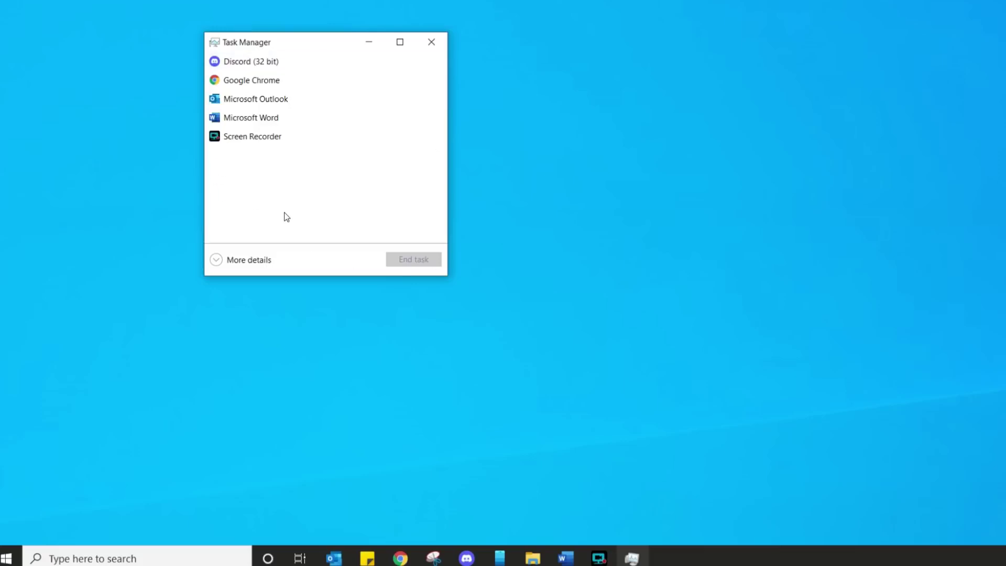
{"action": "left_click", "coordinate": [249, 260]}
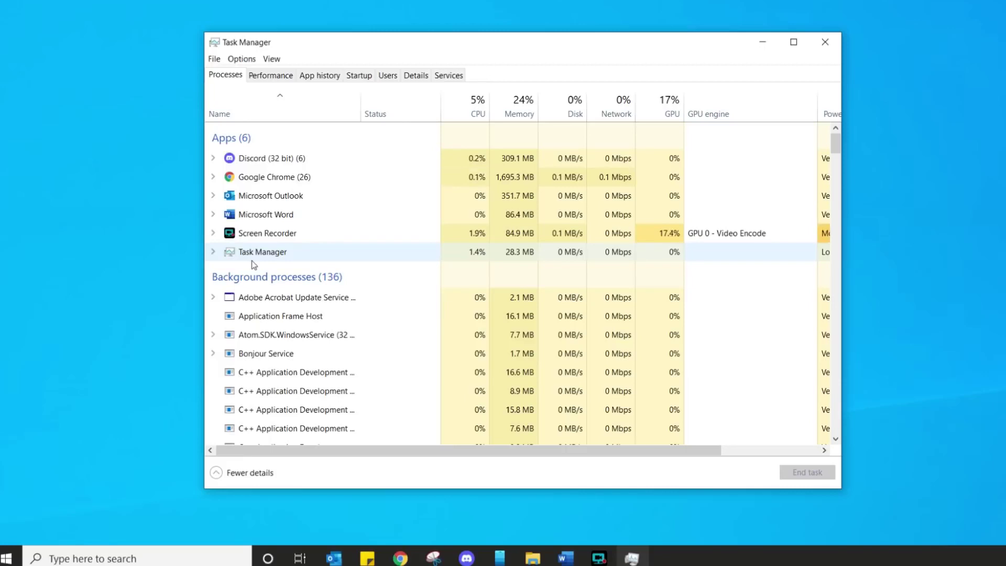
{"action": "left_click", "coordinate": [360, 76]}
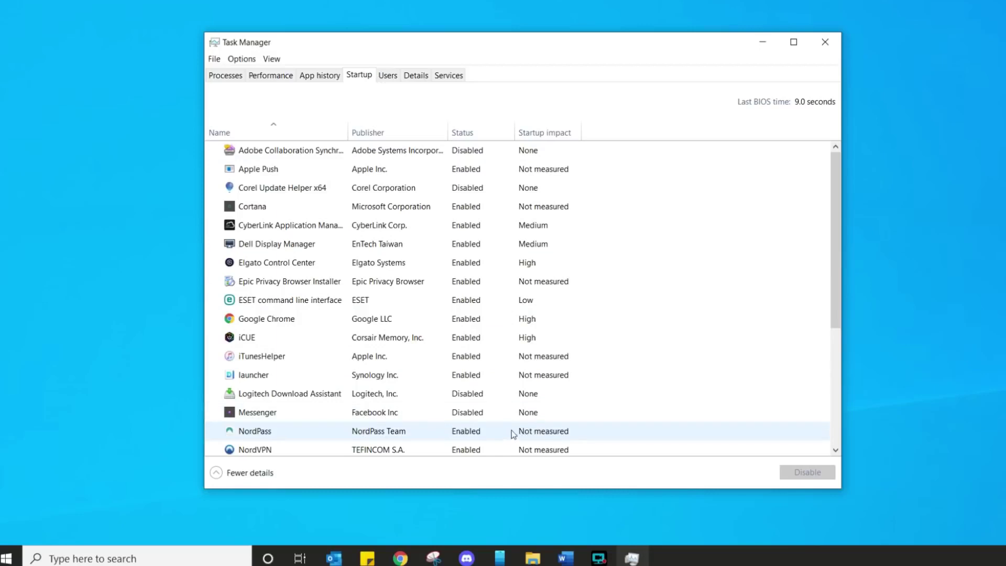
Sort the startup programs by startup impact and disable Elgato Control Center
{"action": "mouse_move", "coordinate": [556, 139]}
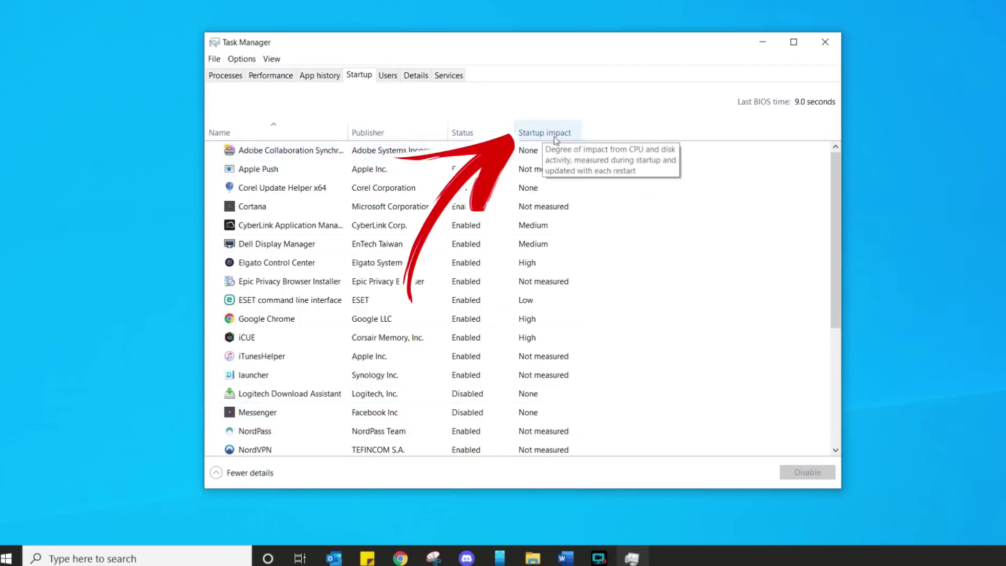
{"action": "left_click", "coordinate": [561, 140]}
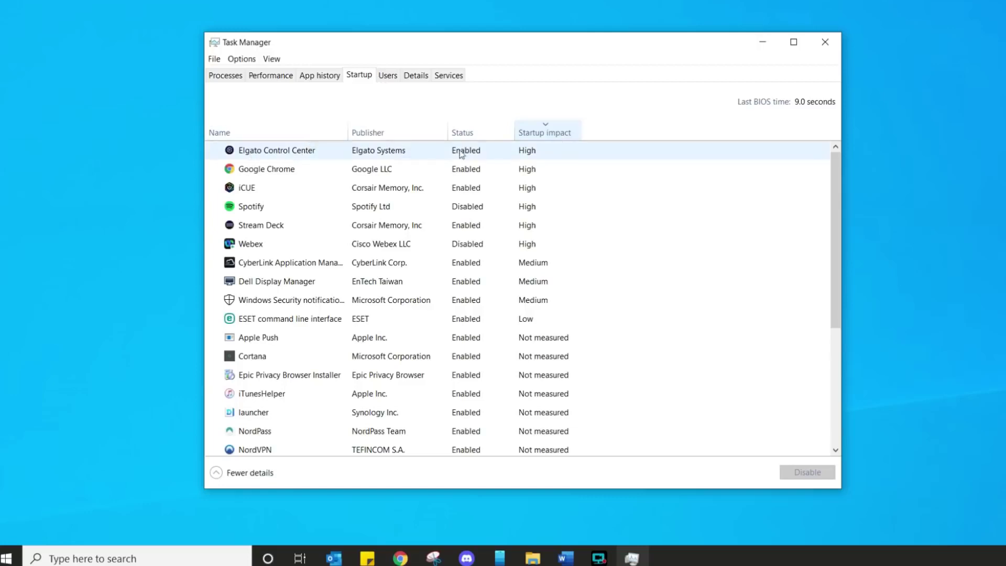
{"action": "left_click", "coordinate": [541, 157]}
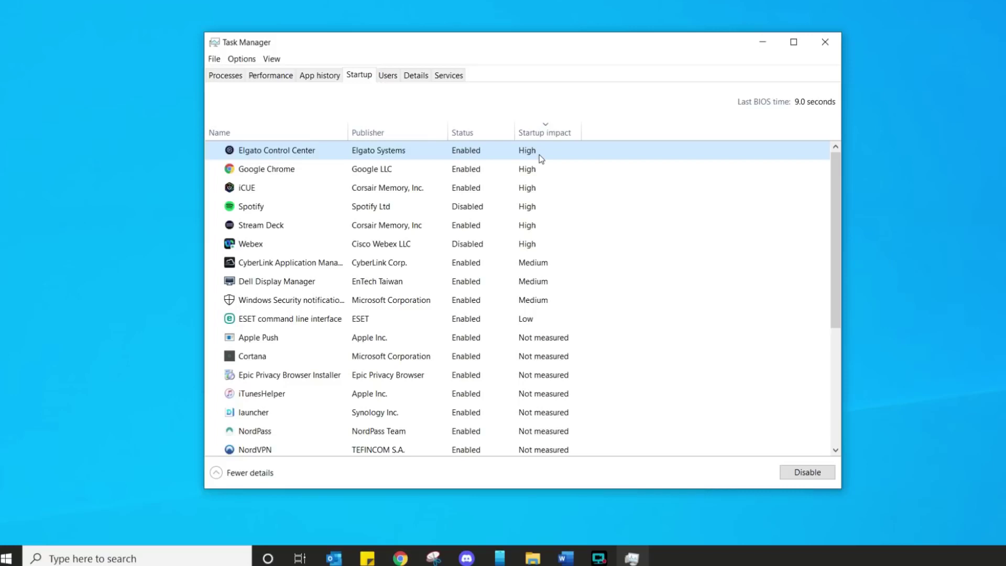
{"action": "left_click", "coordinate": [807, 474]}
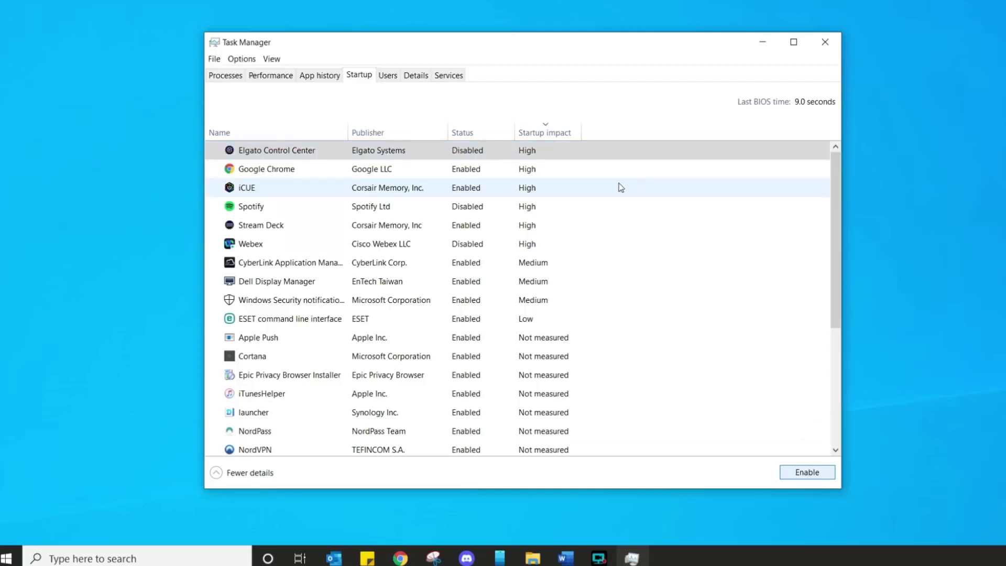
Re-enable Elgato Control Center in the list of startup programs
{"action": "left_click", "coordinate": [461, 168]}
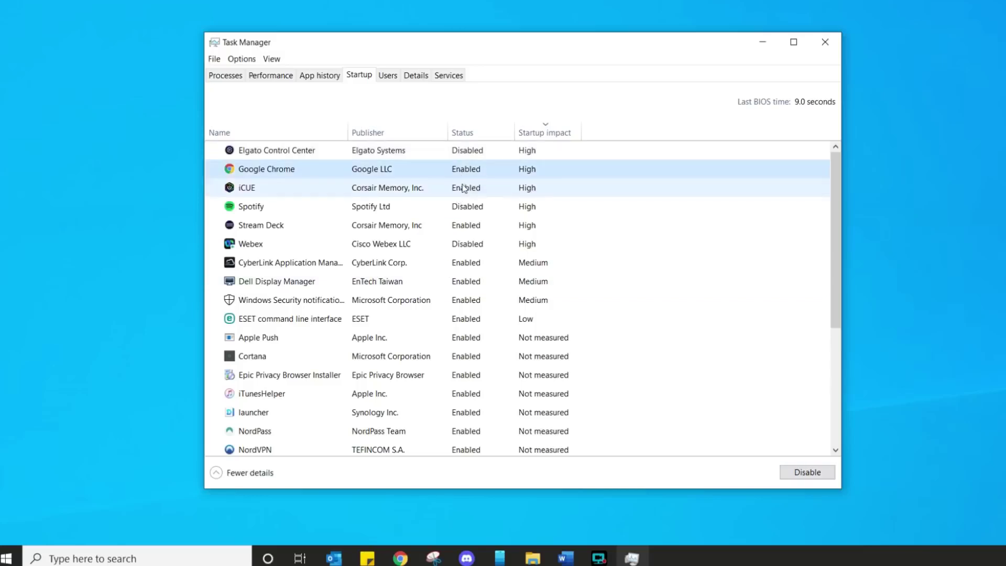
{"action": "left_click", "coordinate": [465, 151]}
{"action": "left_click", "coordinate": [801, 474]}
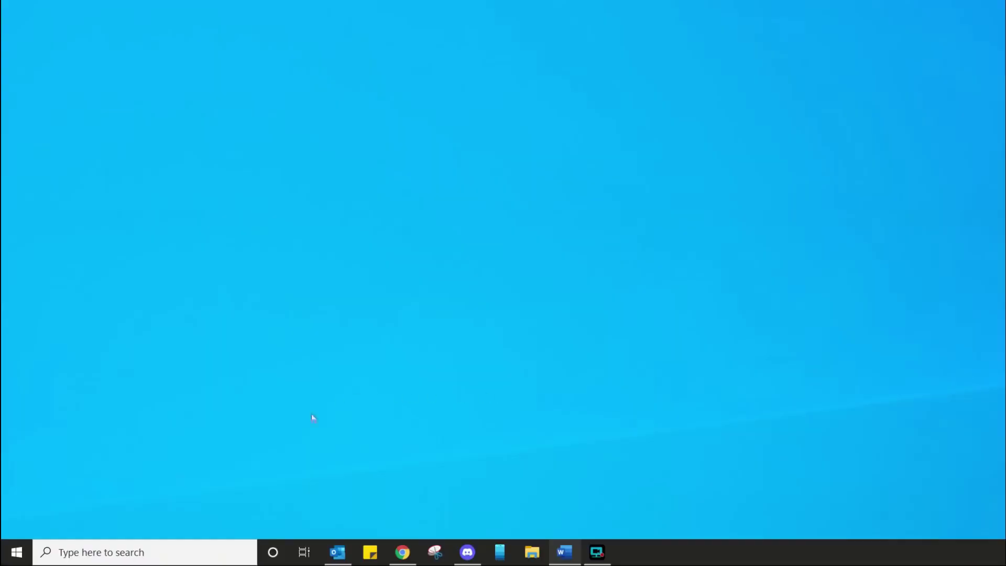
Find "game mode", open Game Mode settings, and switch Game Mode off and back on
{"action": "left_click", "coordinate": [211, 553]}
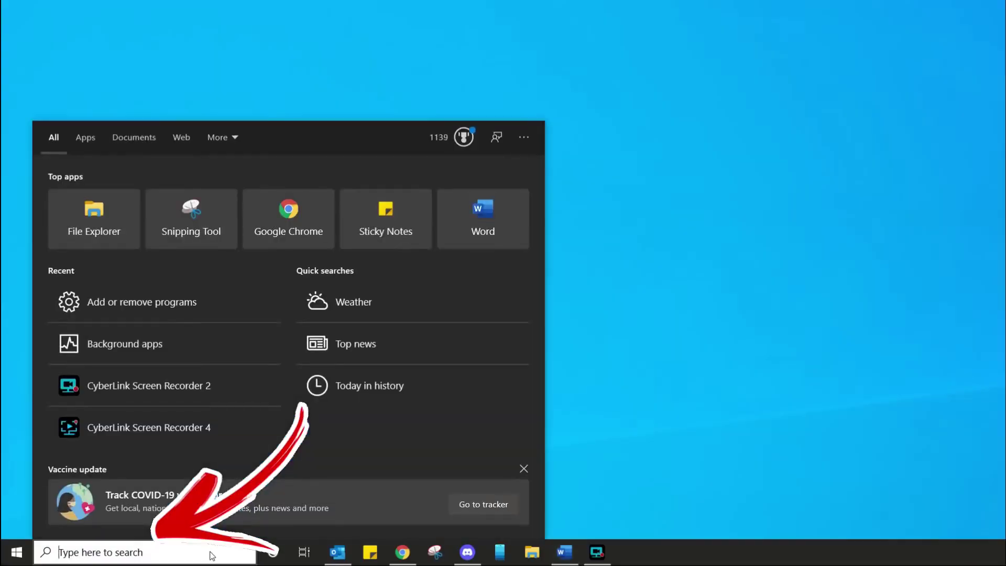
{"action": "type", "text": "game "}
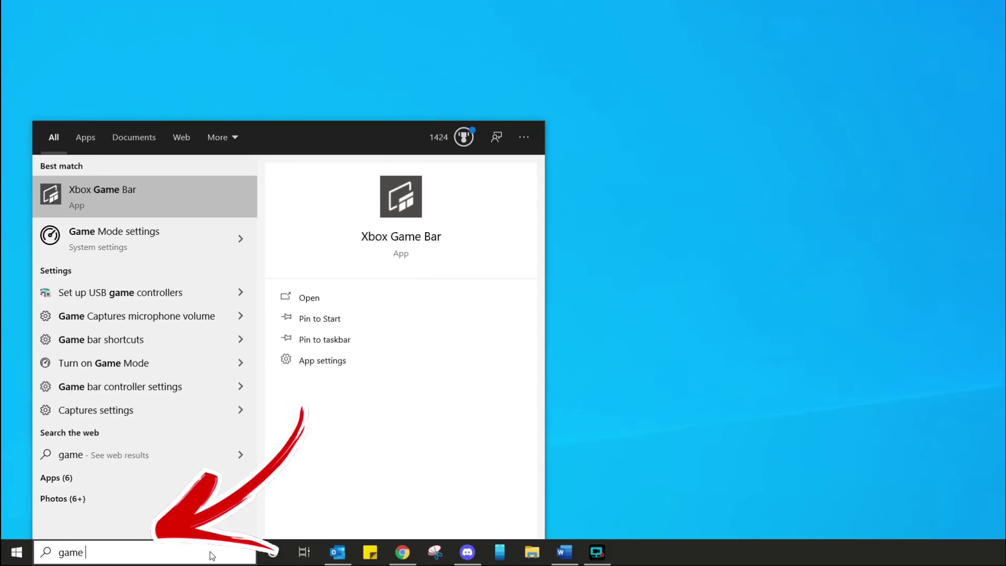
{"action": "type", "text": "mode"}
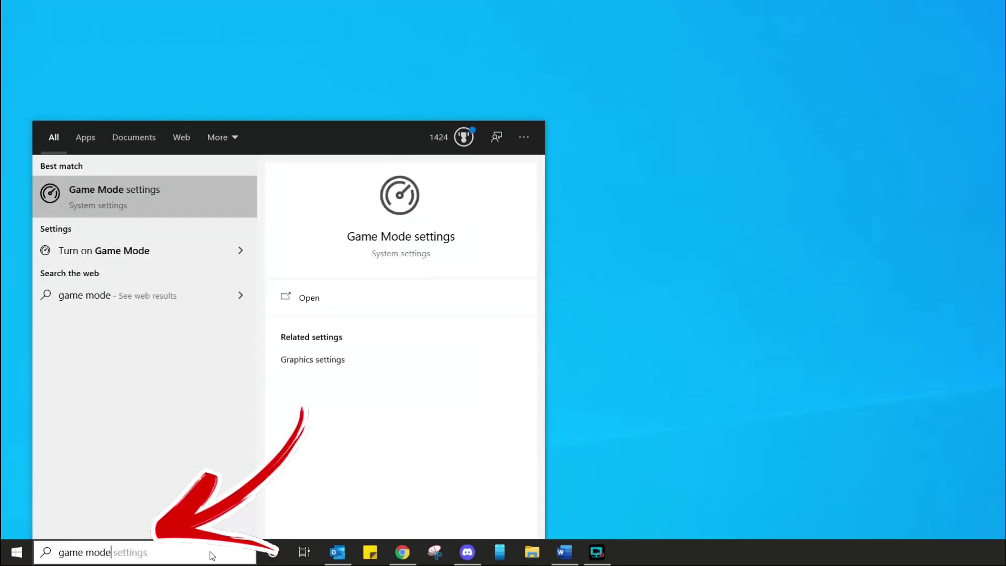
{"action": "left_click", "coordinate": [110, 196]}
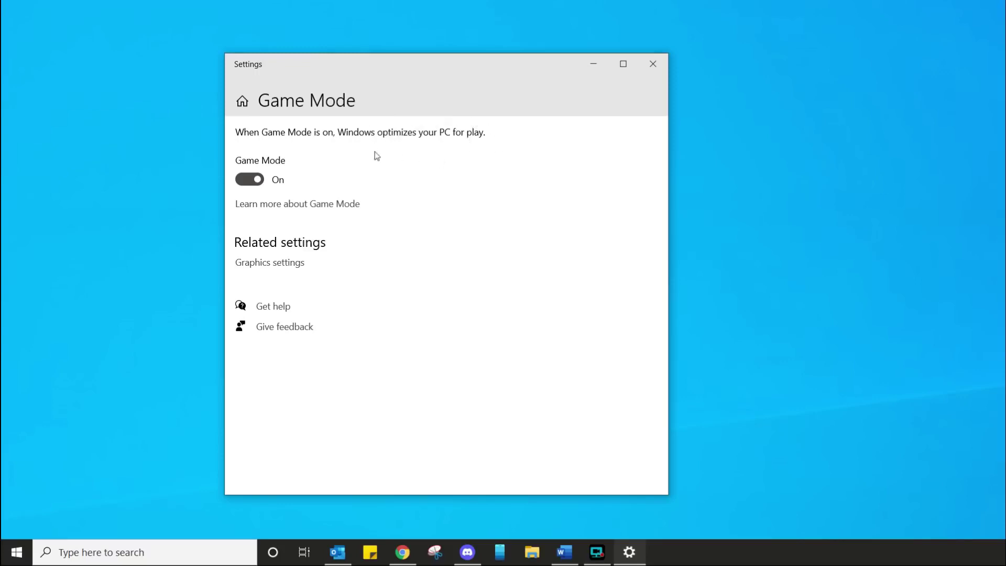
{"action": "left_click", "coordinate": [247, 184]}
{"action": "left_click", "coordinate": [255, 186]}
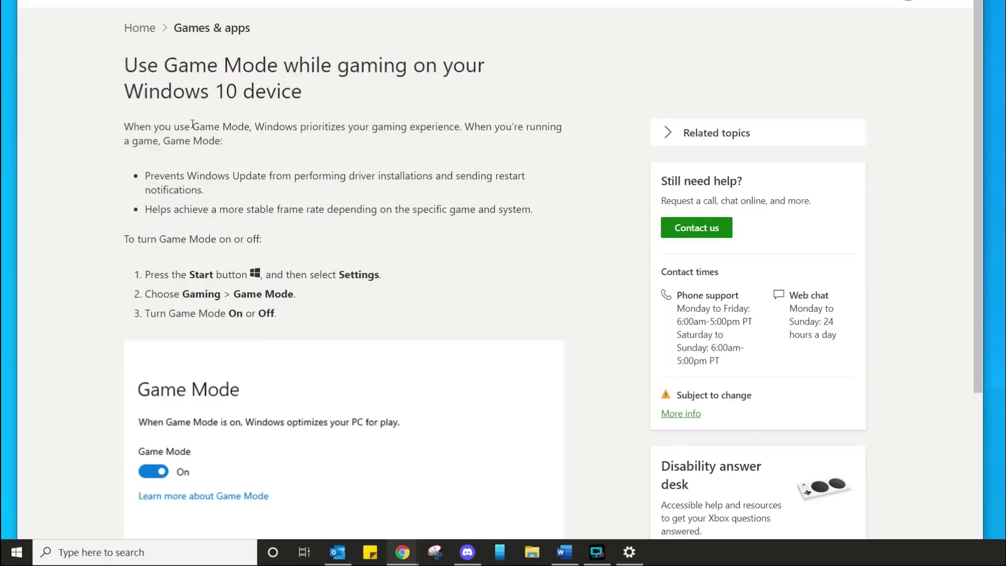
Highlight the Game Mode article's passages on gaming priority, Windows Update interruptions and frame rate stability
{"action": "left_click_drag", "start_coordinate": [193, 126], "coordinate": [471, 129]}
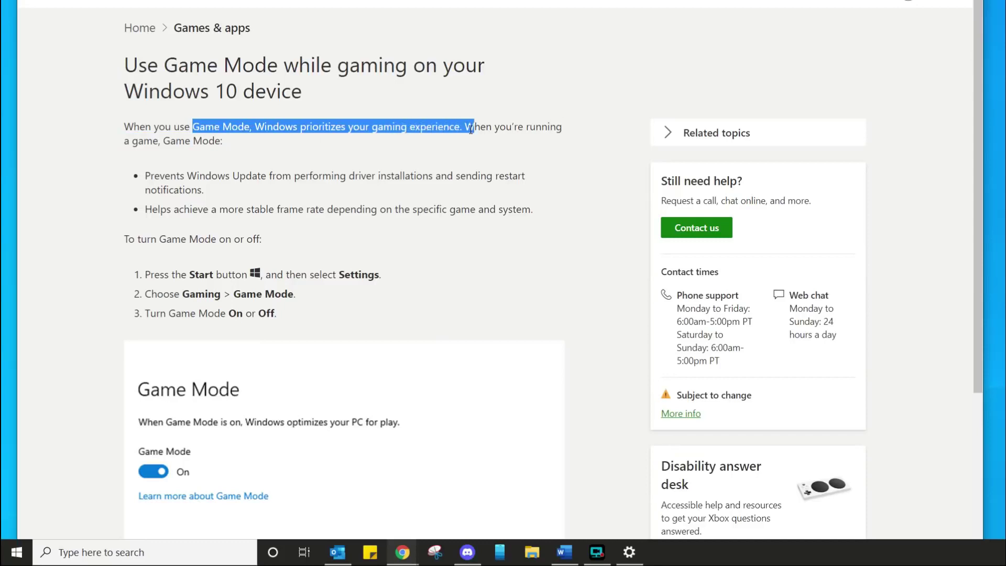
{"action": "left_click_drag", "start_coordinate": [148, 177], "coordinate": [471, 190]}
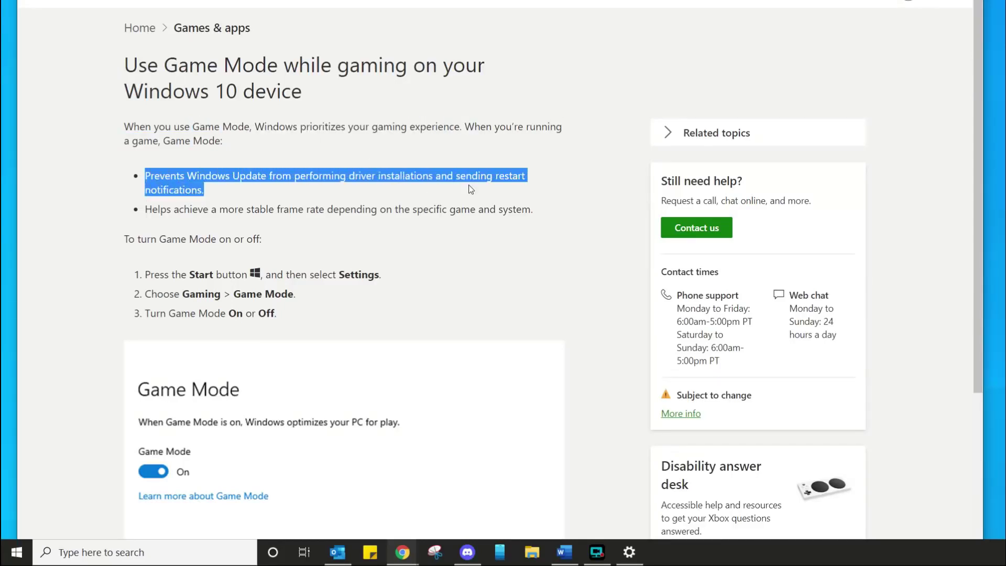
{"action": "left_click_drag", "start_coordinate": [147, 209], "coordinate": [533, 213]}
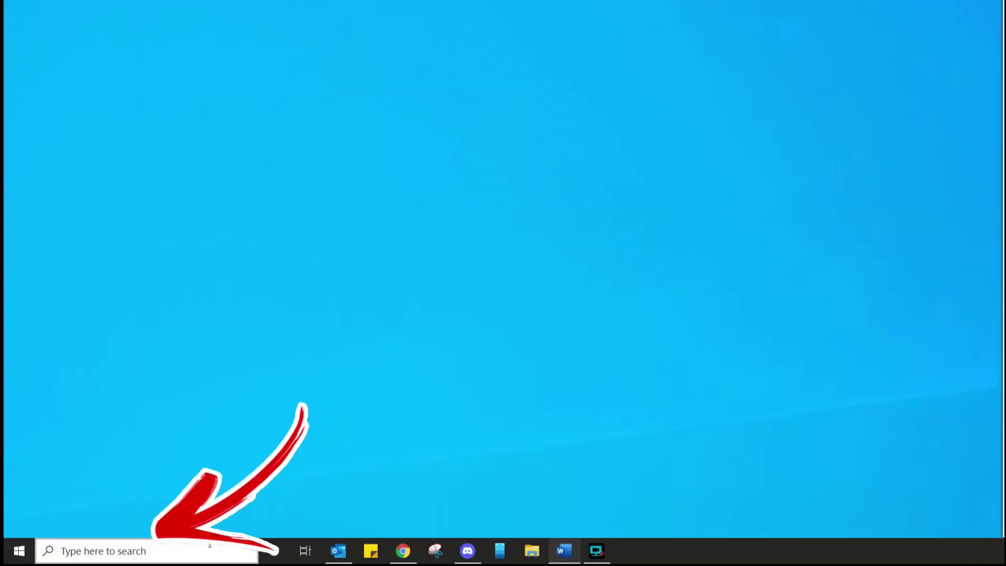
Find "advance system setting", open the advanced system settings and open the Performance settings
{"action": "left_click", "coordinate": [209, 545]}
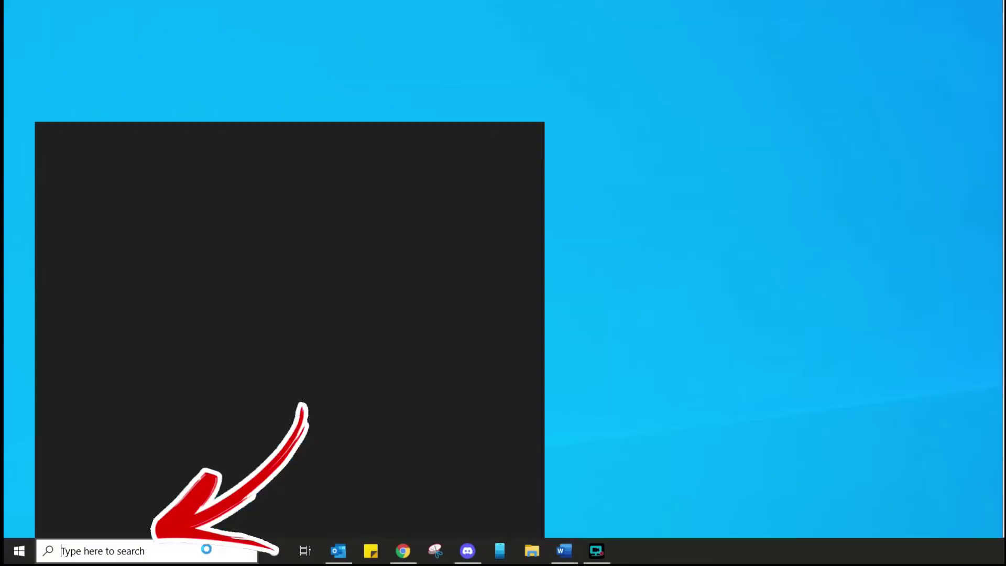
{"action": "type", "text": "advance"}
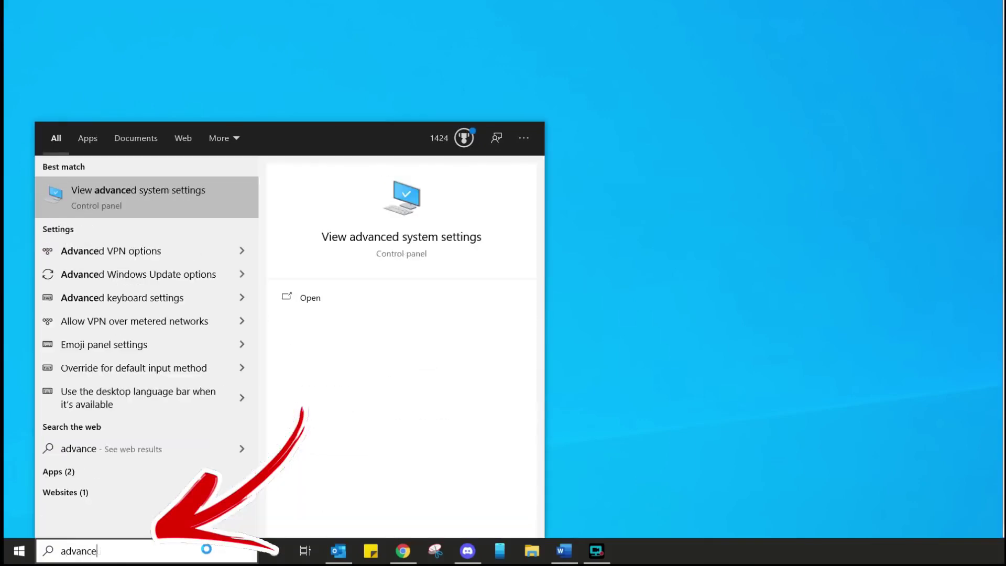
{"action": "type", "text": " system setting"}
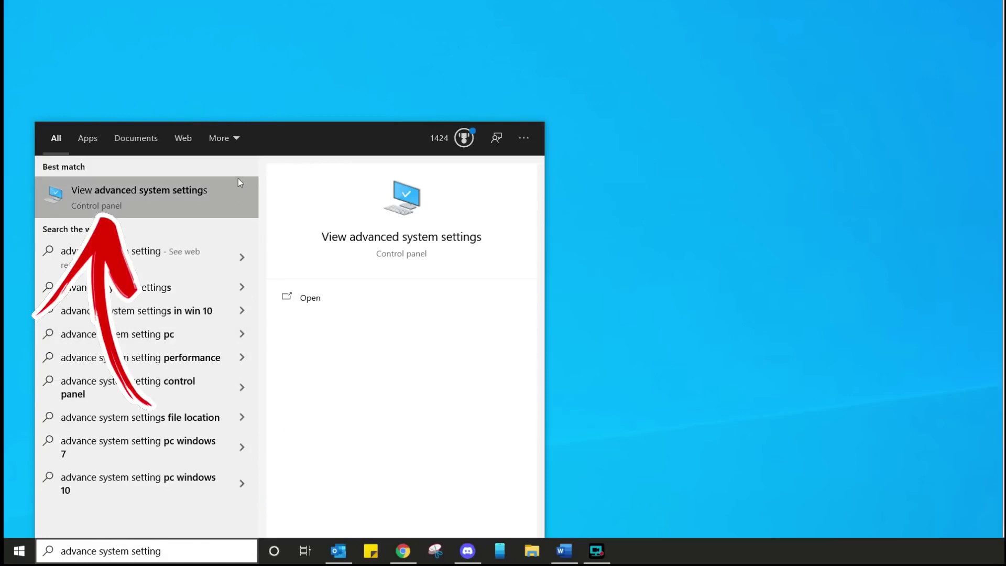
{"action": "left_click", "coordinate": [140, 195]}
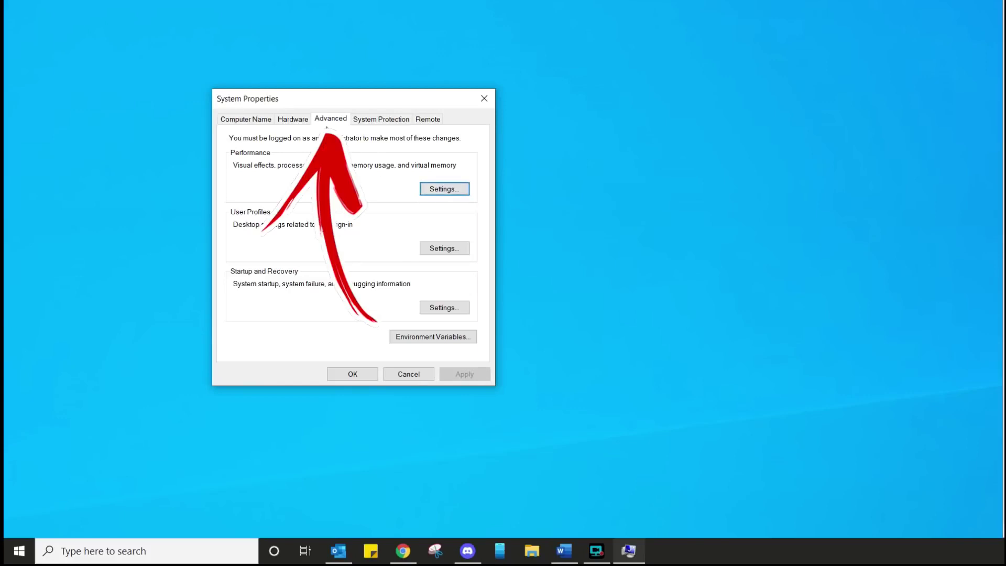
{"action": "left_click", "coordinate": [444, 189]}
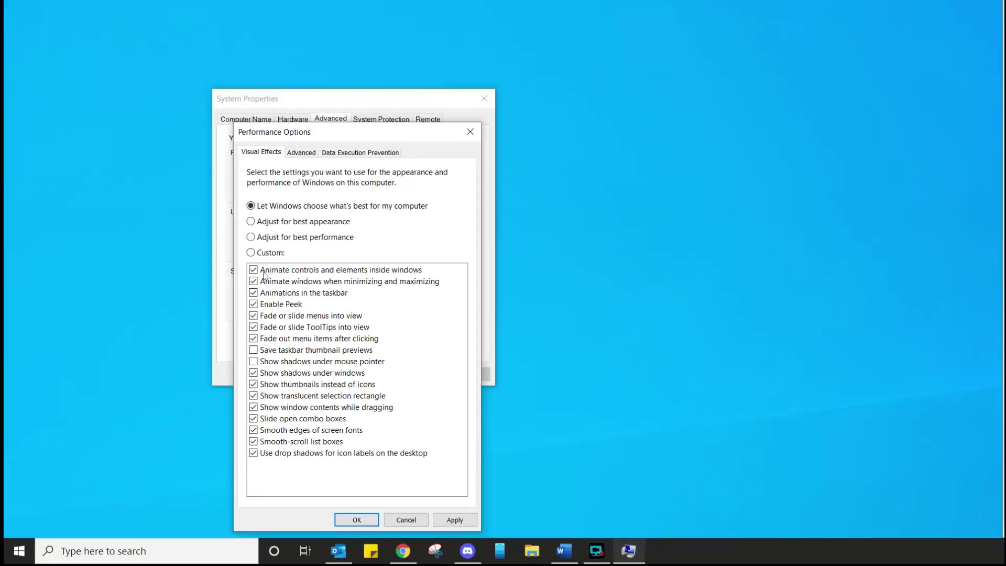
Set visual effects to best appearance, but turn off taskbar animations, fading out menu items after clicking, and thumbnails instead of icons
{"action": "left_click", "coordinate": [280, 222]}
{"action": "left_click", "coordinate": [254, 293]}
{"action": "left_click", "coordinate": [253, 338]}
{"action": "left_click", "coordinate": [253, 385]}
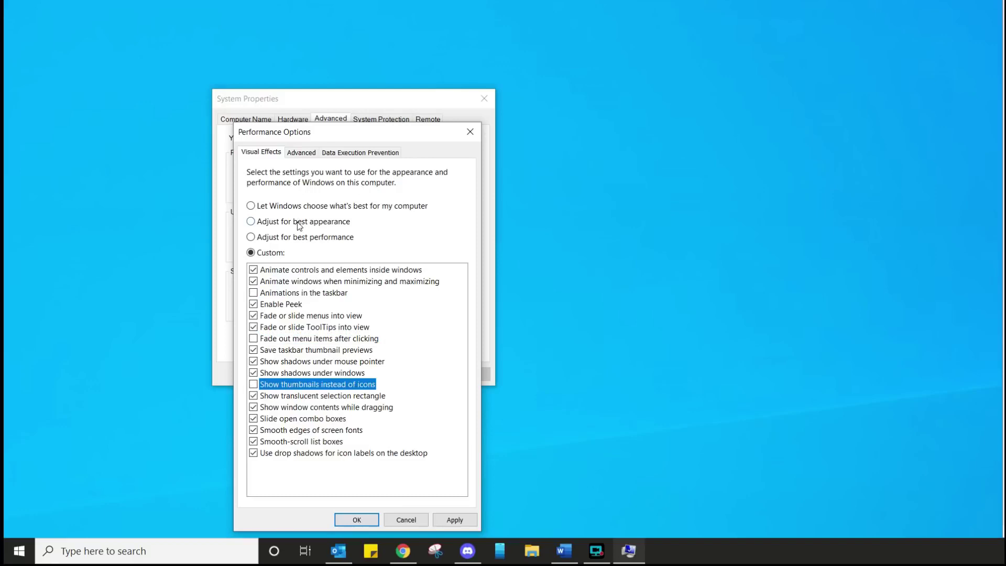
Set the visual effects to Adjust for best performance and confirm the Performance Options
{"action": "left_click", "coordinate": [298, 236]}
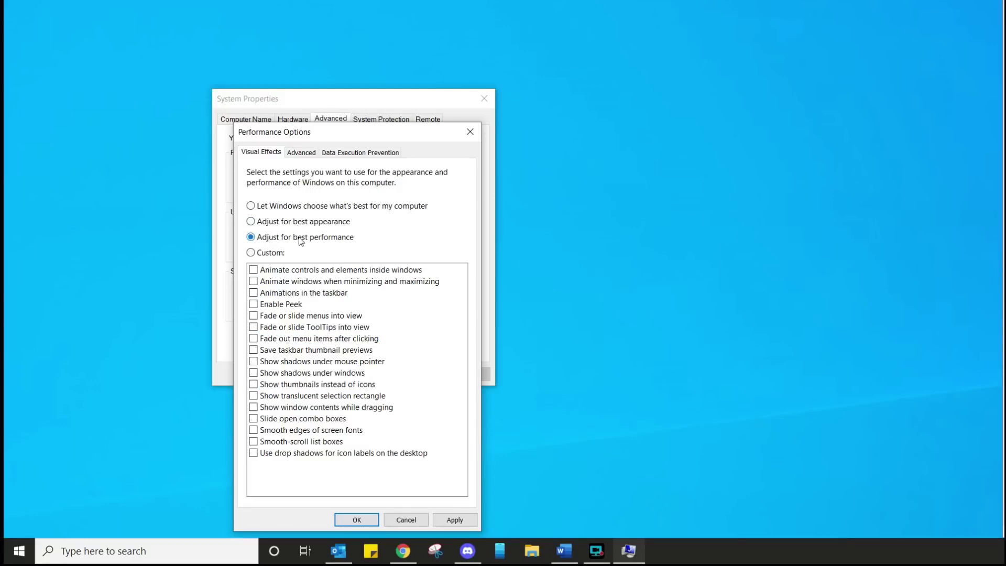
{"action": "left_click", "coordinate": [356, 520]}
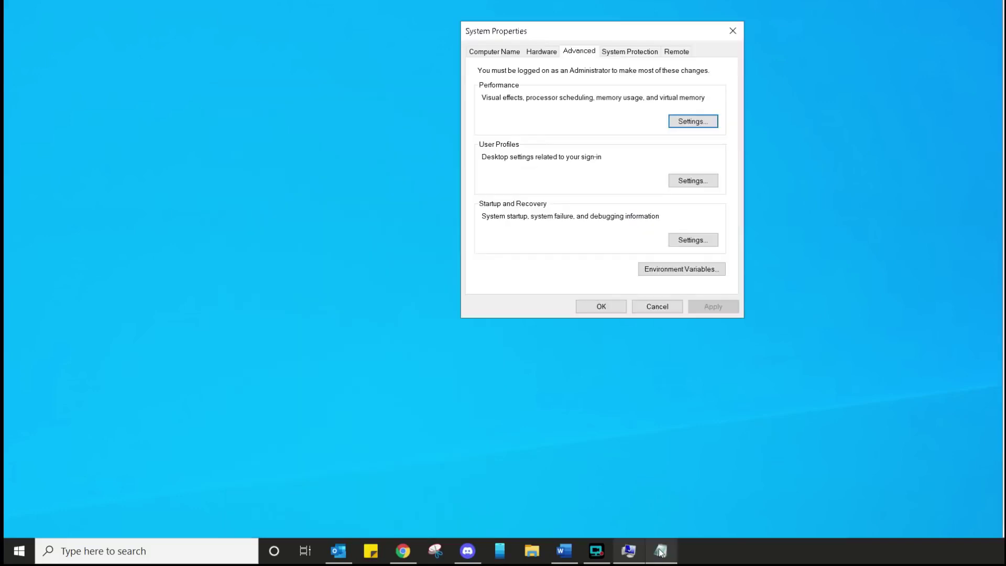
Minimize and restore the Notepad window repeatedly to check how it behaves with best-performance visual effects
{"action": "left_click", "coordinate": [655, 547]}
{"action": "left_click", "coordinate": [655, 547]}
{"action": "left_click", "coordinate": [655, 547]}
{"action": "left_click", "coordinate": [655, 547]}
{"action": "left_click", "coordinate": [655, 547]}
{"action": "left_click", "coordinate": [655, 547]}
{"action": "left_click", "coordinate": [660, 550]}
{"action": "left_click", "coordinate": [659, 549]}
{"action": "left_click", "coordinate": [660, 551]}
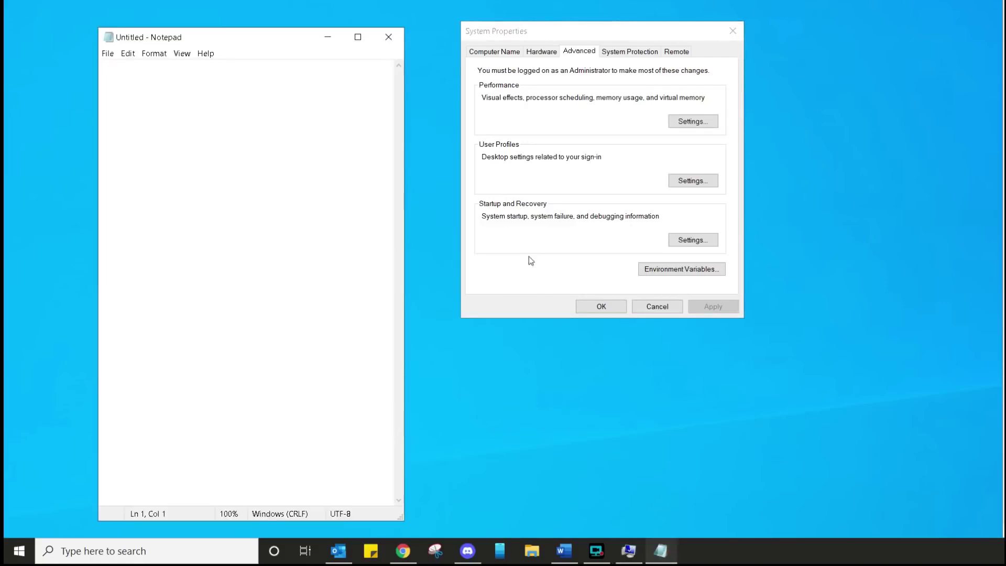
Set the visual effects to Let Windows choose what's best for my computer and confirm
{"action": "left_click", "coordinate": [685, 124]}
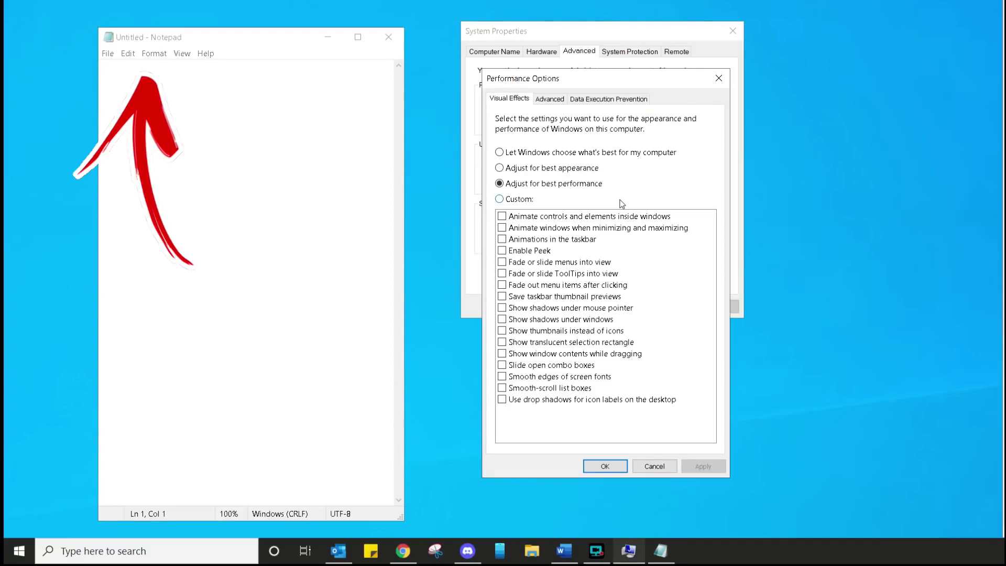
{"action": "left_click", "coordinate": [560, 155]}
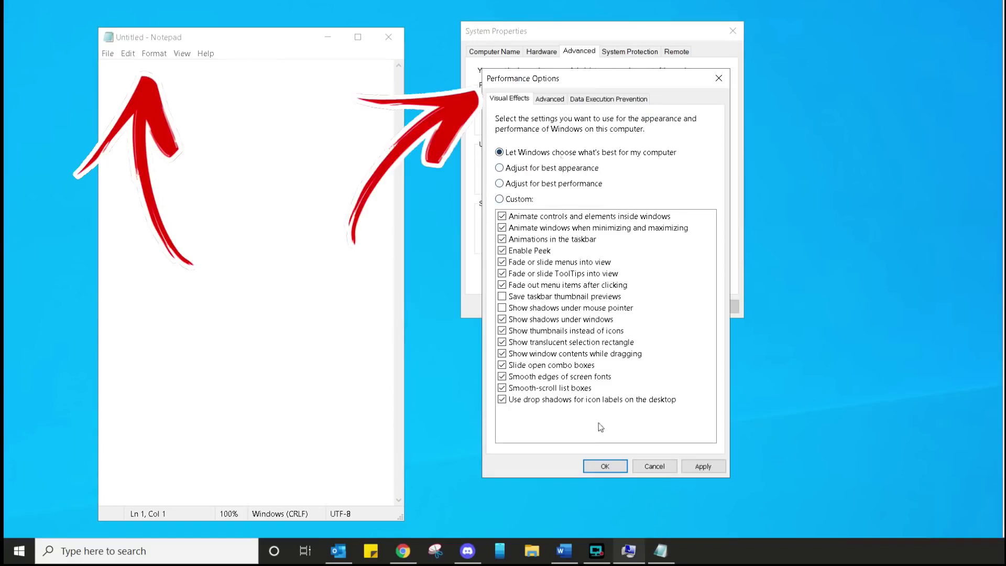
{"action": "left_click", "coordinate": [603, 465]}
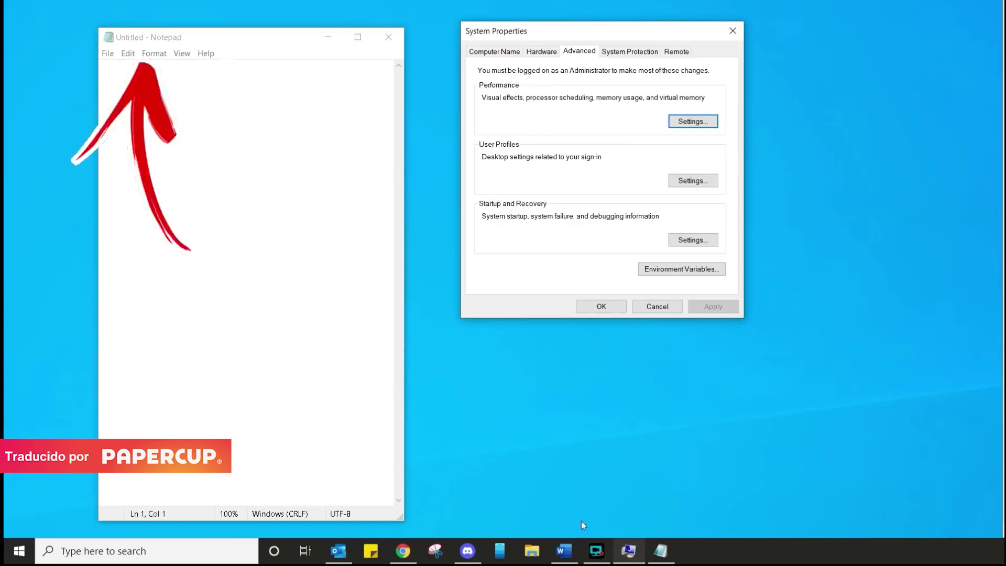
Minimize and restore Notepad repeatedly to check its animation with Windows-chosen effects, and reopen the Performance settings
{"action": "left_click", "coordinate": [661, 552]}
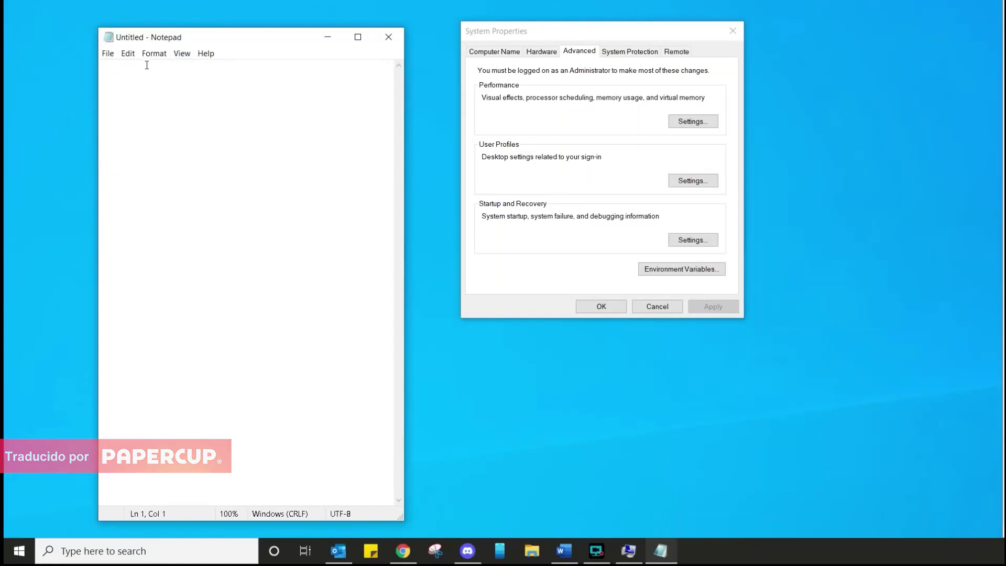
{"action": "left_click", "coordinate": [654, 549]}
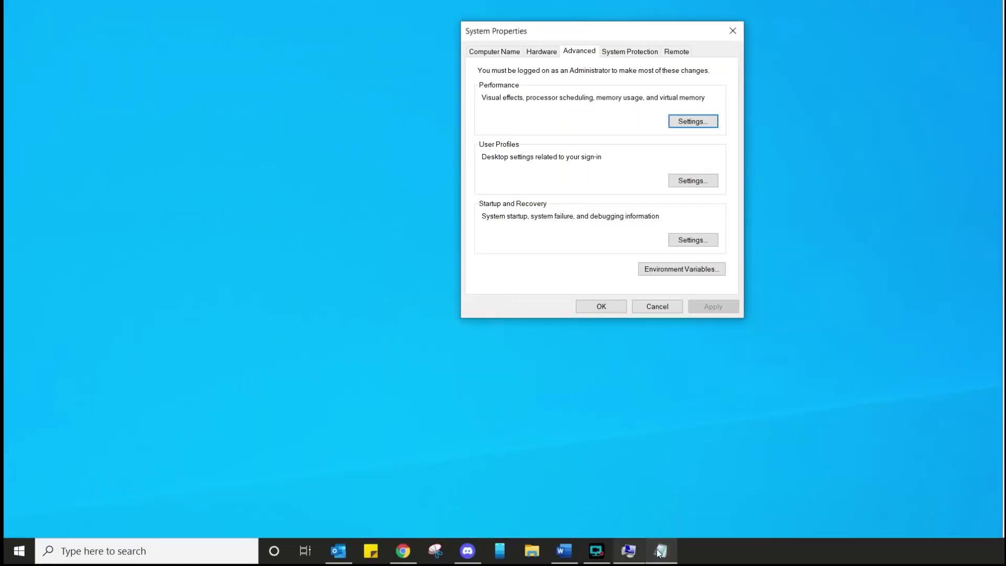
{"action": "left_click", "coordinate": [653, 547]}
{"action": "left_click", "coordinate": [654, 548]}
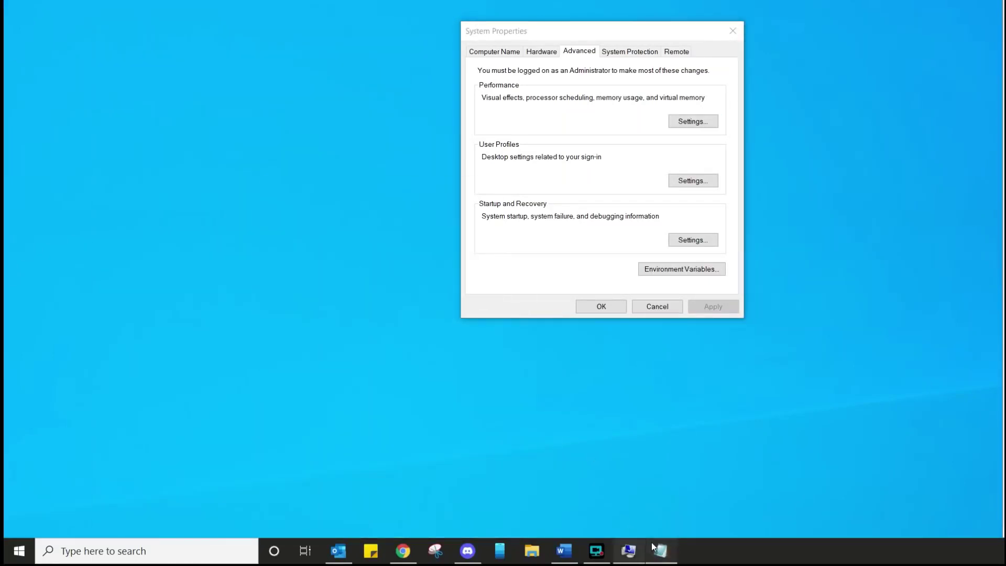
{"action": "left_click", "coordinate": [658, 549]}
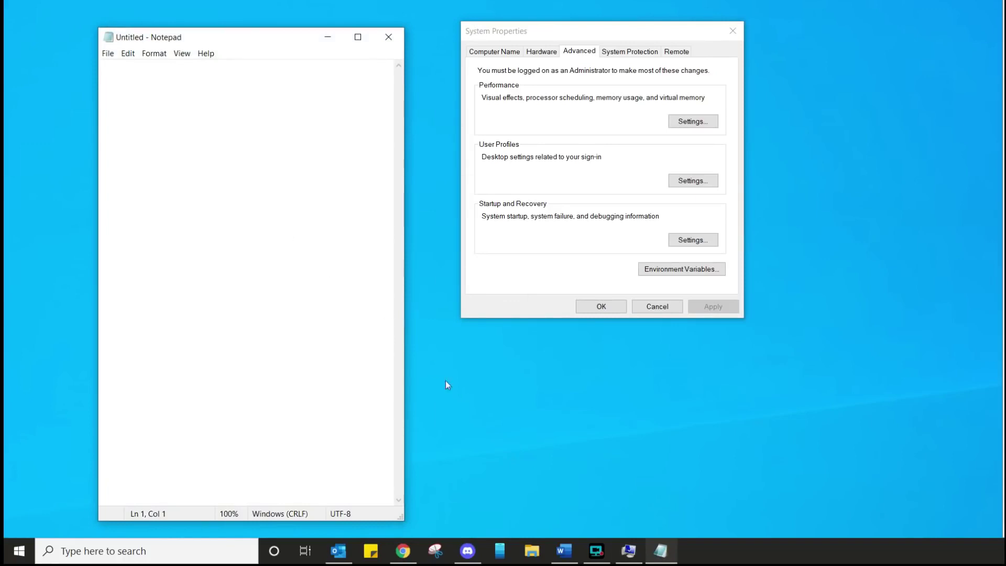
{"action": "left_click", "coordinate": [662, 551]}
{"action": "left_click", "coordinate": [662, 550]}
{"action": "left_click", "coordinate": [692, 121]}
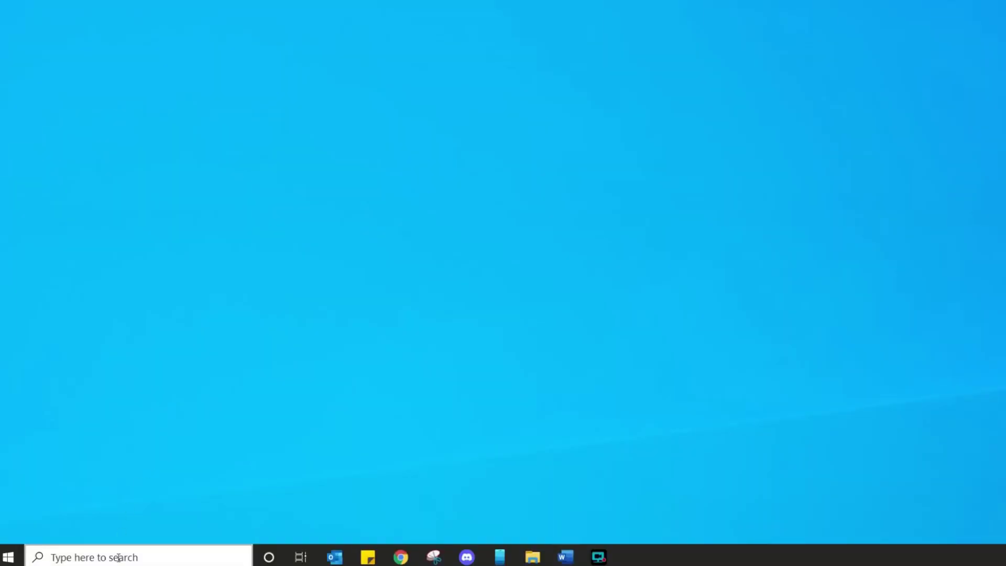
Find "storage settings", open the Storage settings, turn on Storage Sense and open its configuration page
{"action": "left_click", "coordinate": [120, 559]}
{"action": "type", "text": "storage se"}
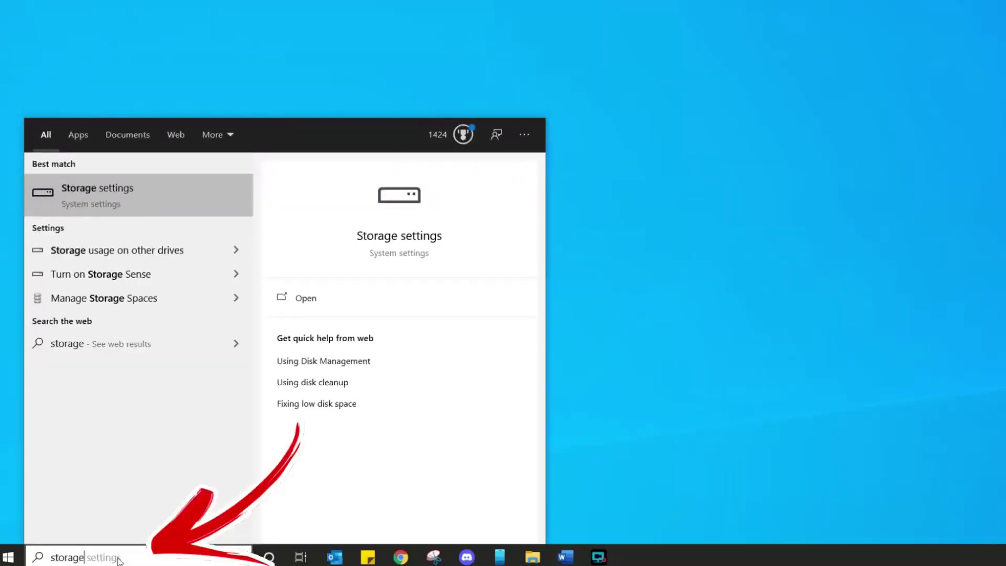
{"action": "type", "text": "ttings"}
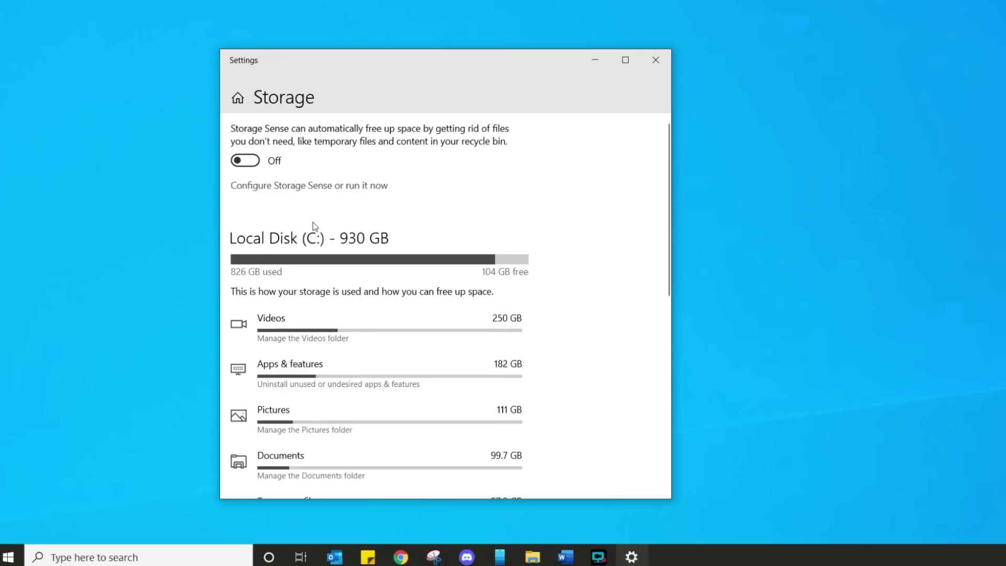
{"action": "left_click", "coordinate": [249, 162]}
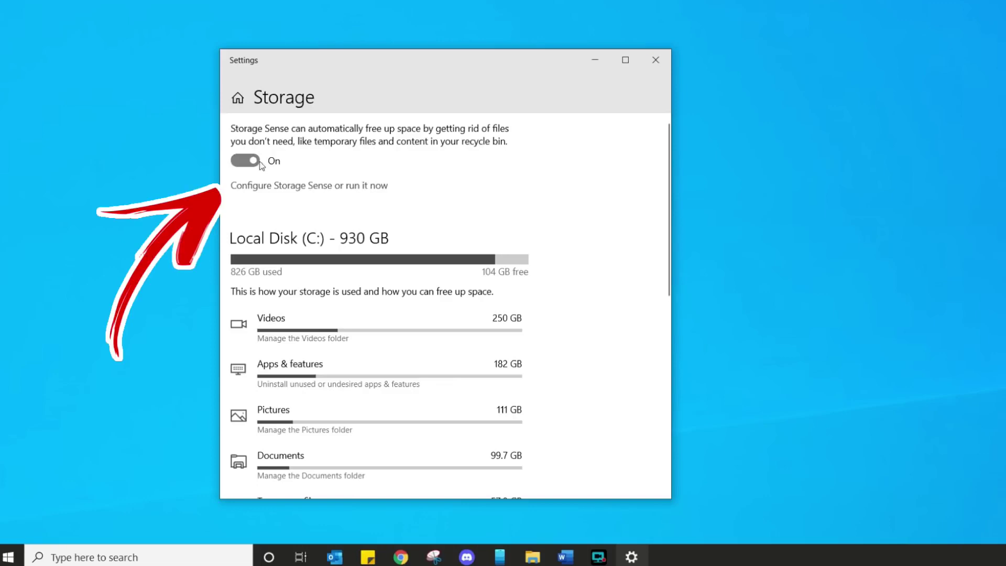
{"action": "left_click", "coordinate": [282, 188]}
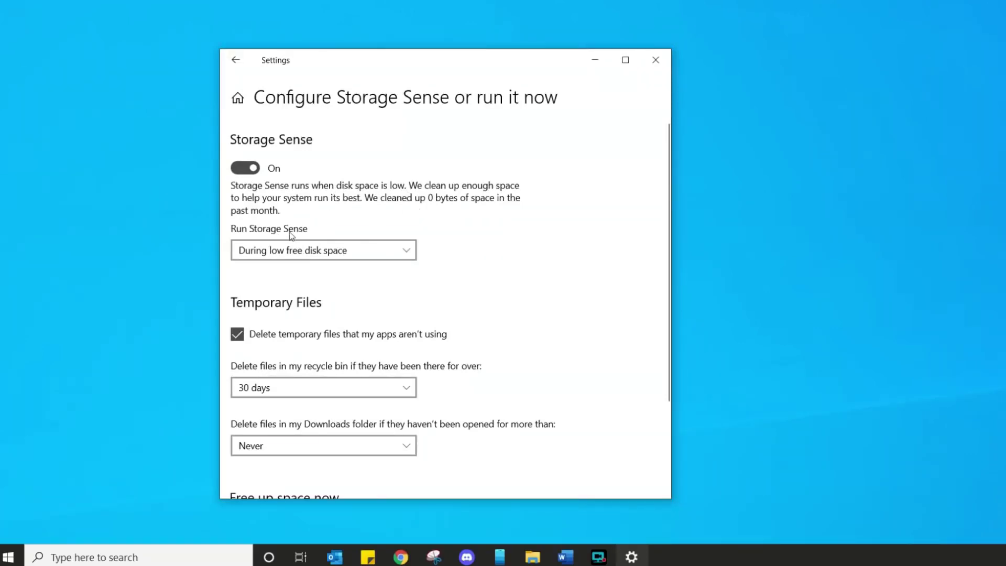
Set Storage Sense to run every week and set the deletion of recycle bin files to Never
{"action": "left_click", "coordinate": [375, 256]}
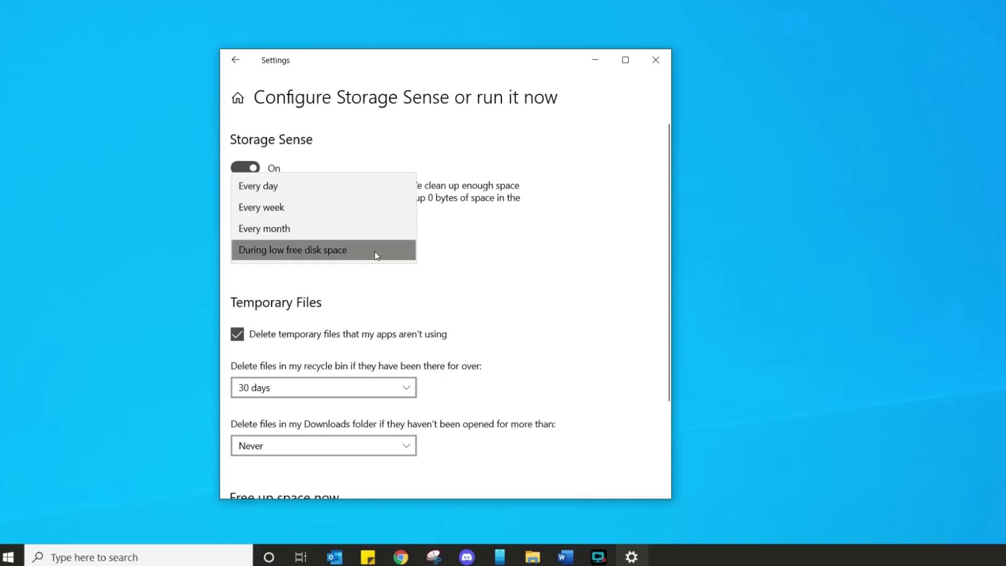
{"action": "left_click", "coordinate": [293, 209]}
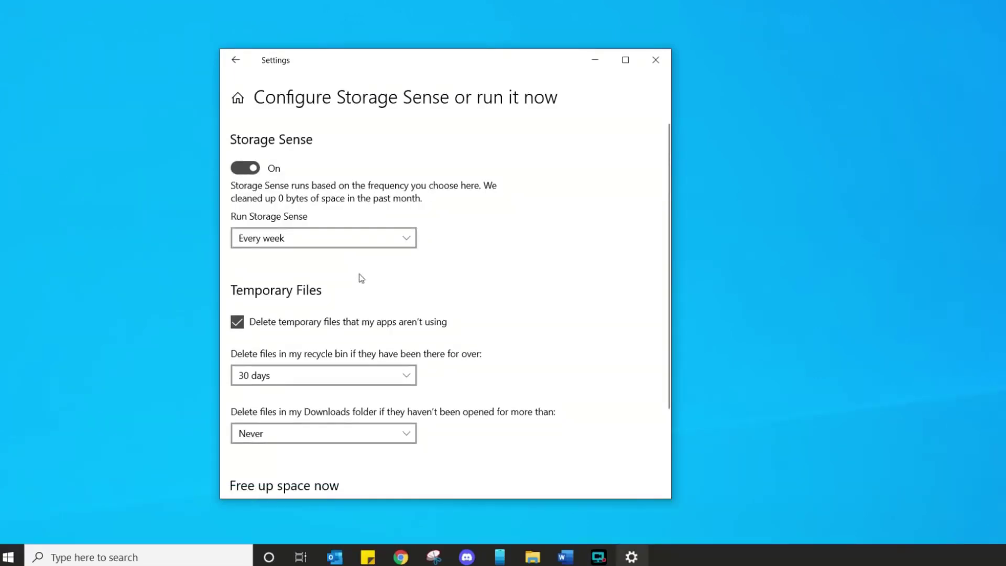
{"action": "scroll", "coordinate": [523, 262], "scroll_direction": "down", "scroll_amount": 2}
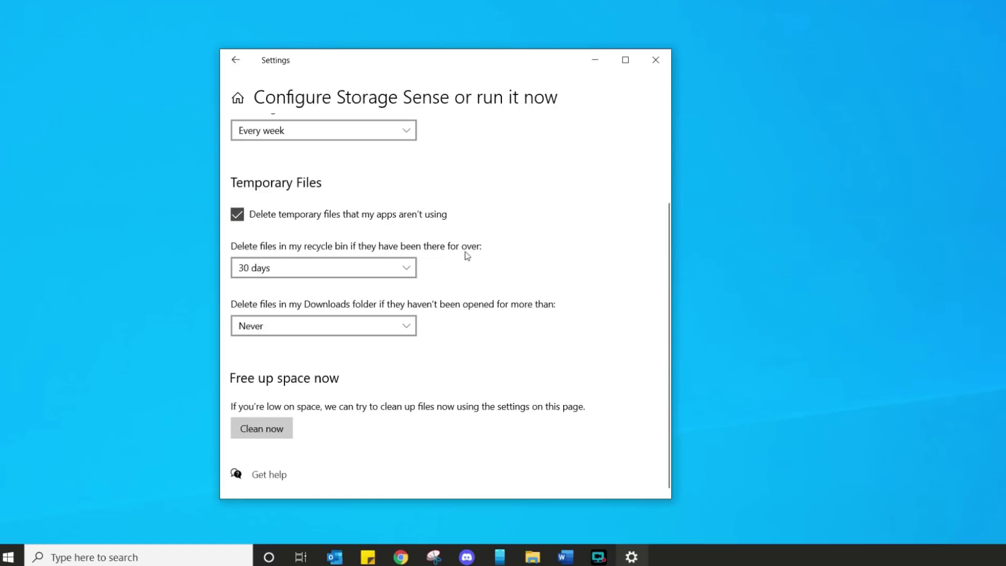
{"action": "left_click", "coordinate": [247, 275]}
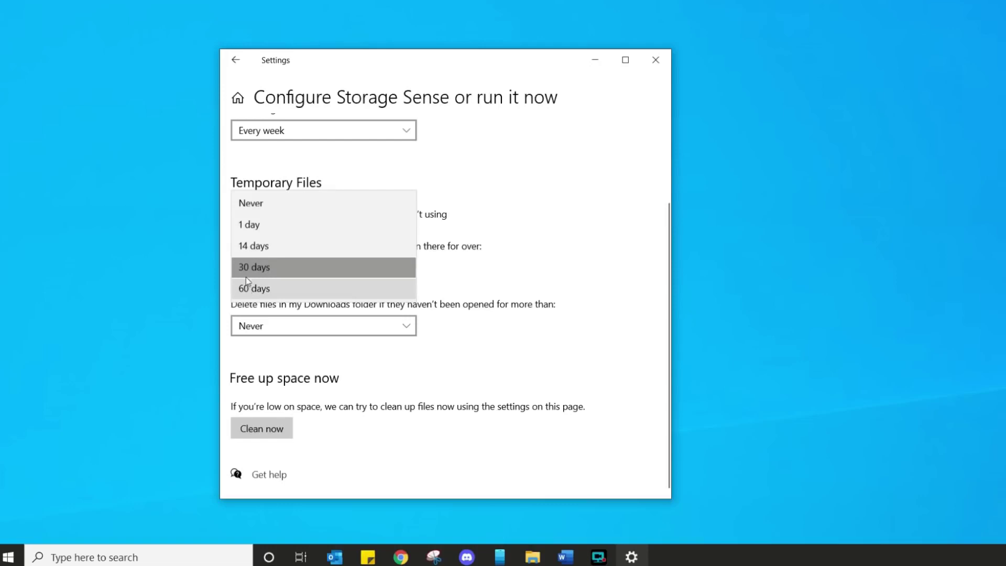
{"action": "left_click", "coordinate": [253, 209]}
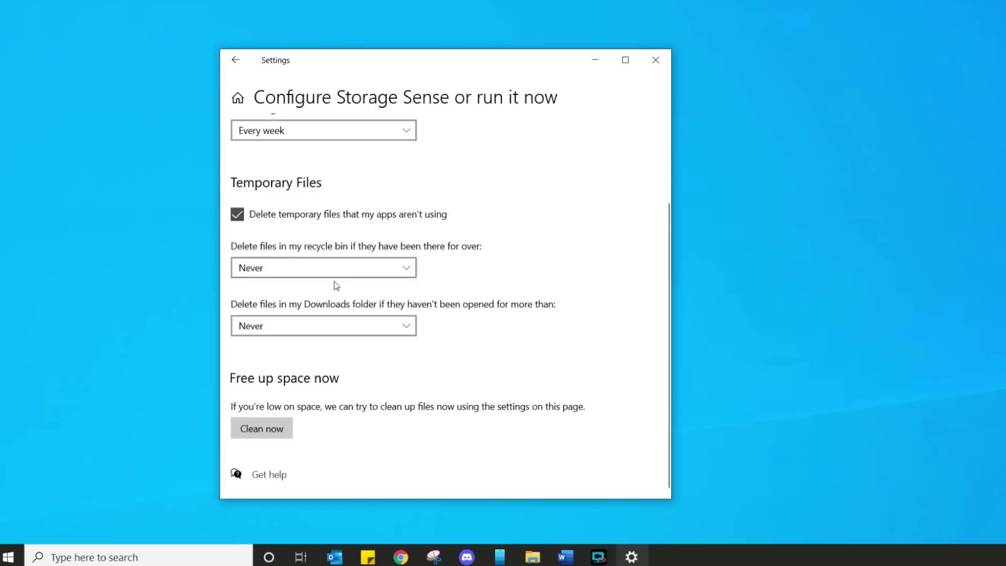
Keep the deletion of unopened Downloads folder files set to Never and start the cleanup to free up space now
{"action": "left_click", "coordinate": [391, 325]}
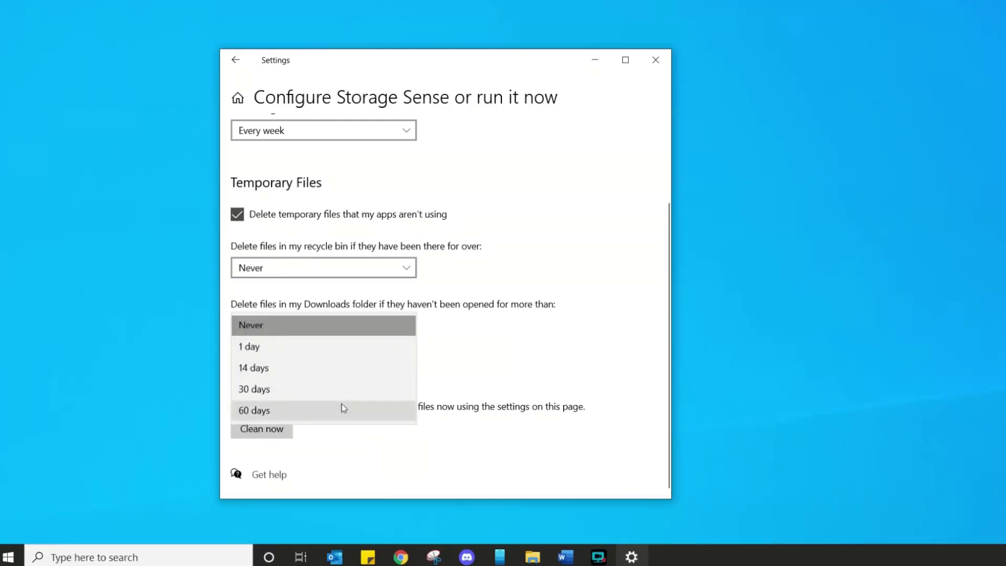
{"action": "left_click", "coordinate": [341, 331]}
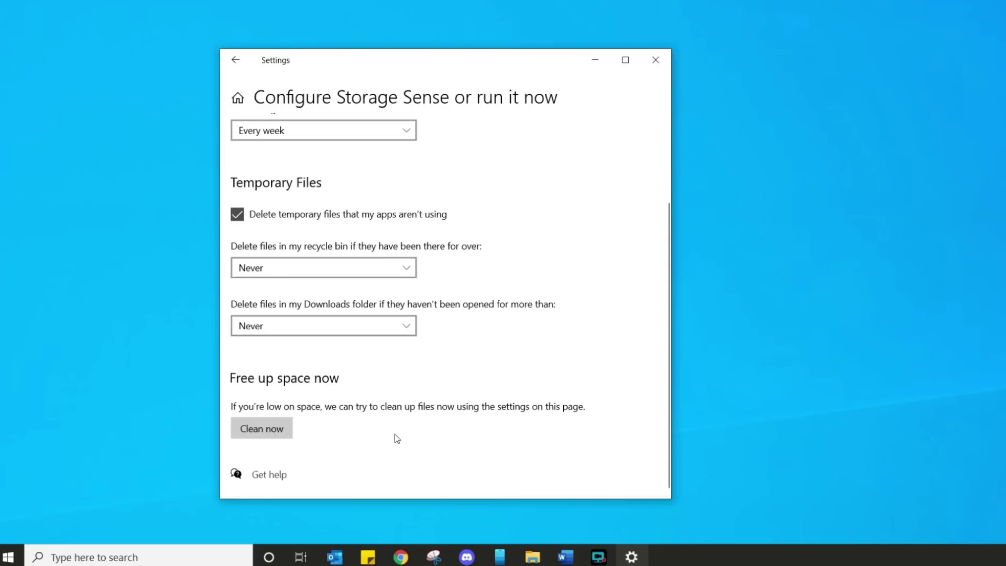
{"action": "left_click", "coordinate": [272, 429]}
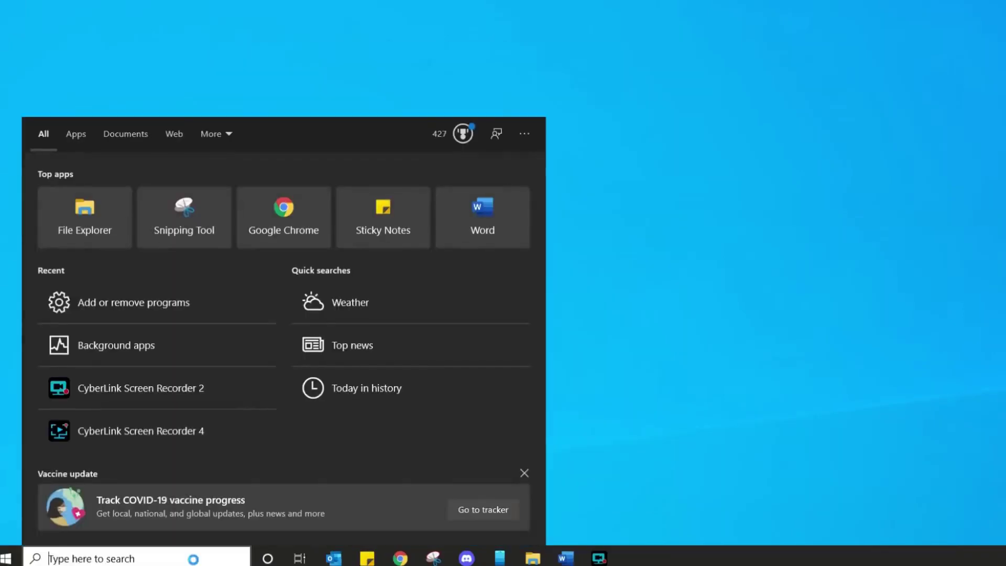
Search Windows for "add rem", open Add or remove programs and look through the installed apps
{"action": "type", "text": "add rem"}
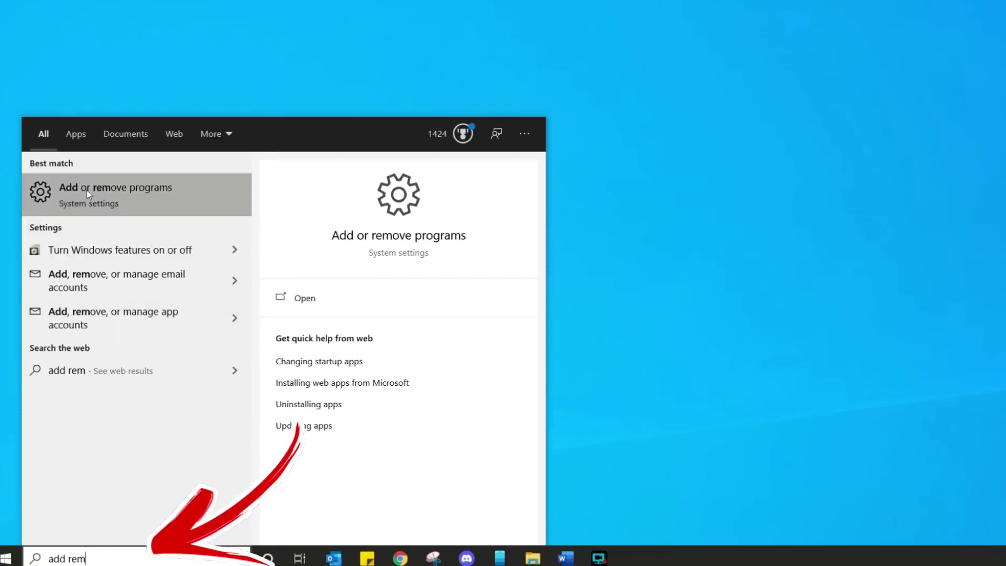
{"action": "left_click", "coordinate": [127, 201]}
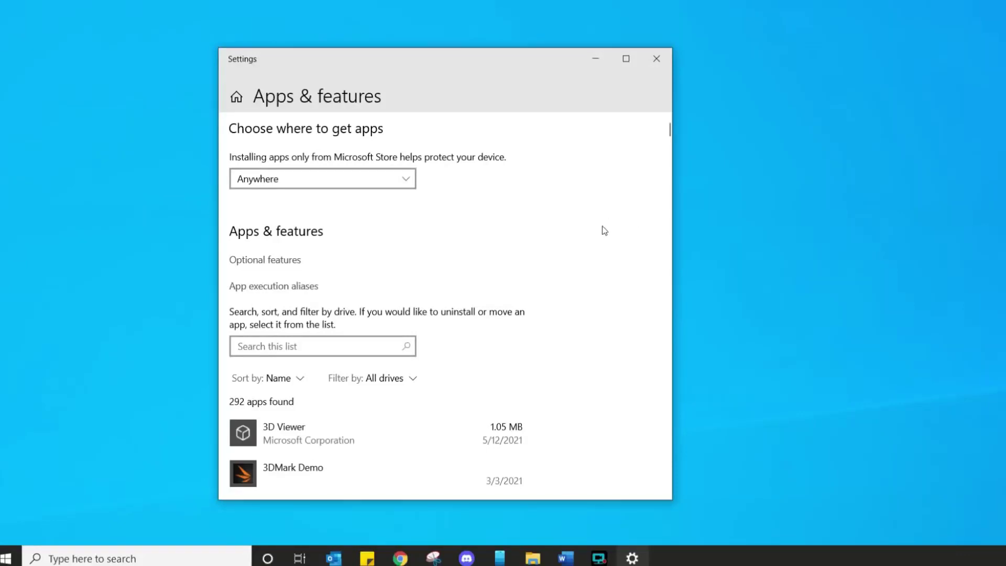
{"action": "scroll", "coordinate": [640, 230], "scroll_direction": "down", "scroll_amount": 5}
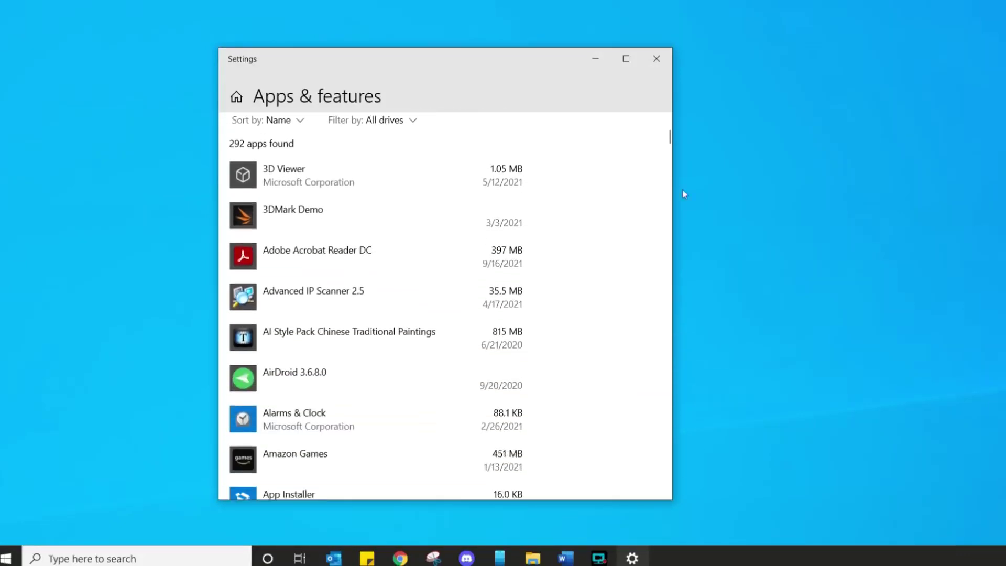
{"action": "left_click_drag", "start_coordinate": [671, 139], "coordinate": [651, 490]}
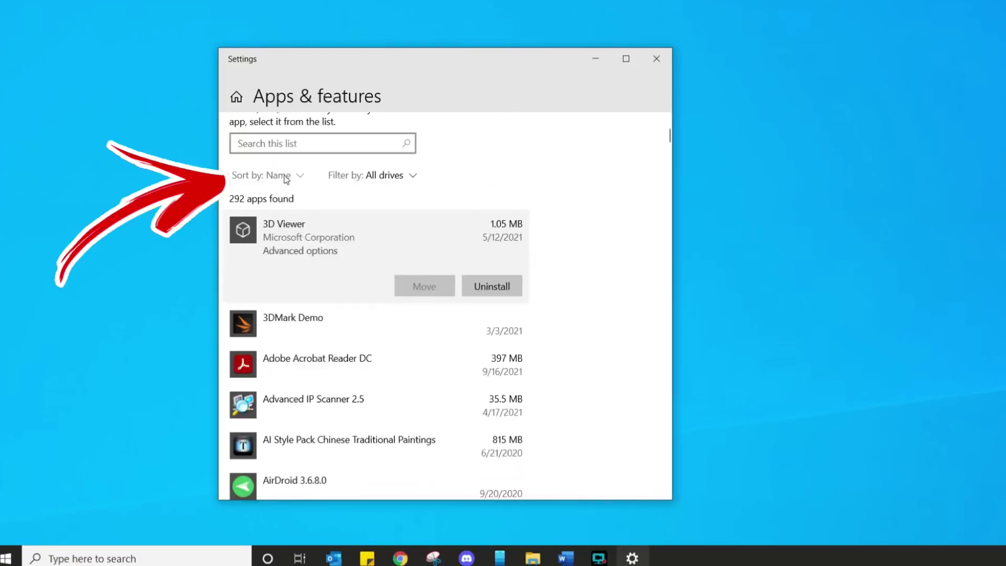
Sort the installed apps by install date and look through the whole list for unneeded programs
{"action": "left_click", "coordinate": [285, 176]}
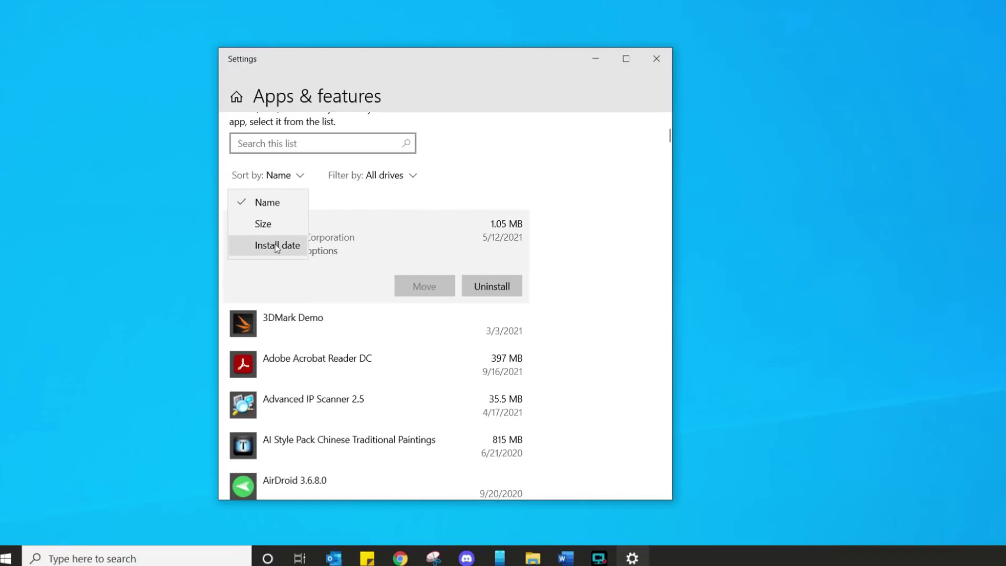
{"action": "left_click", "coordinate": [292, 247]}
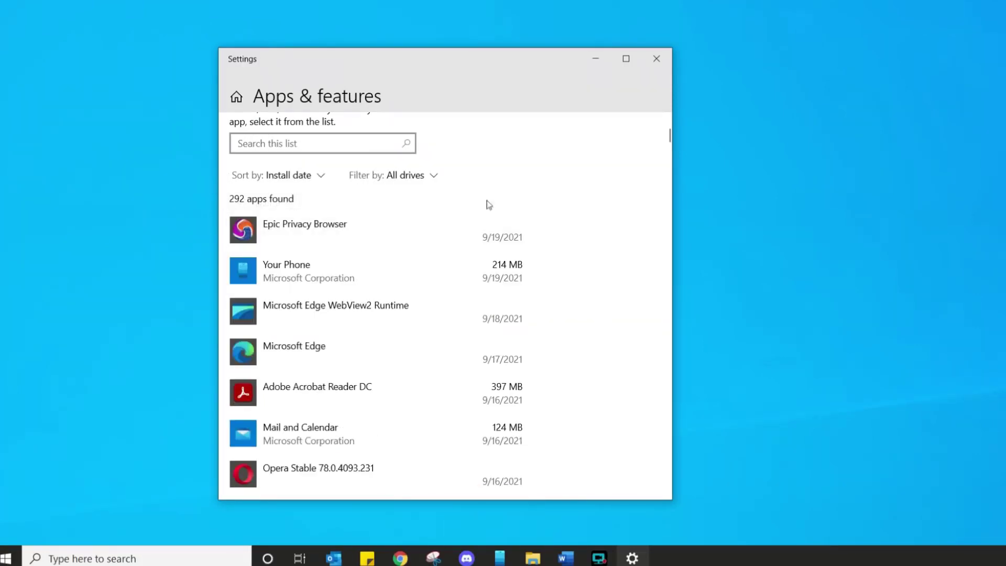
{"action": "scroll", "coordinate": [669, 137], "scroll_direction": "down", "scroll_amount": 2}
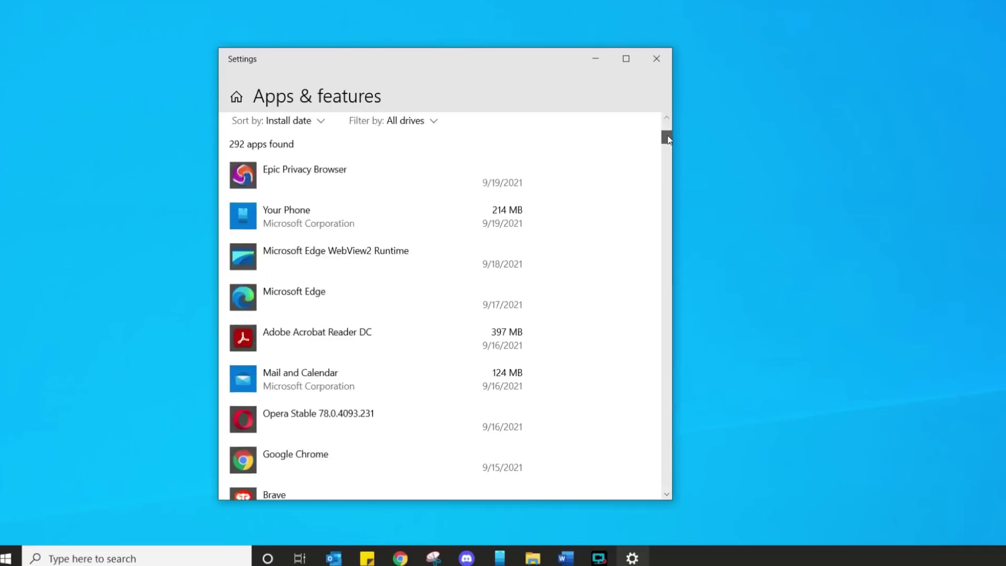
{"action": "left_click_drag", "start_coordinate": [669, 137], "coordinate": [667, 483]}
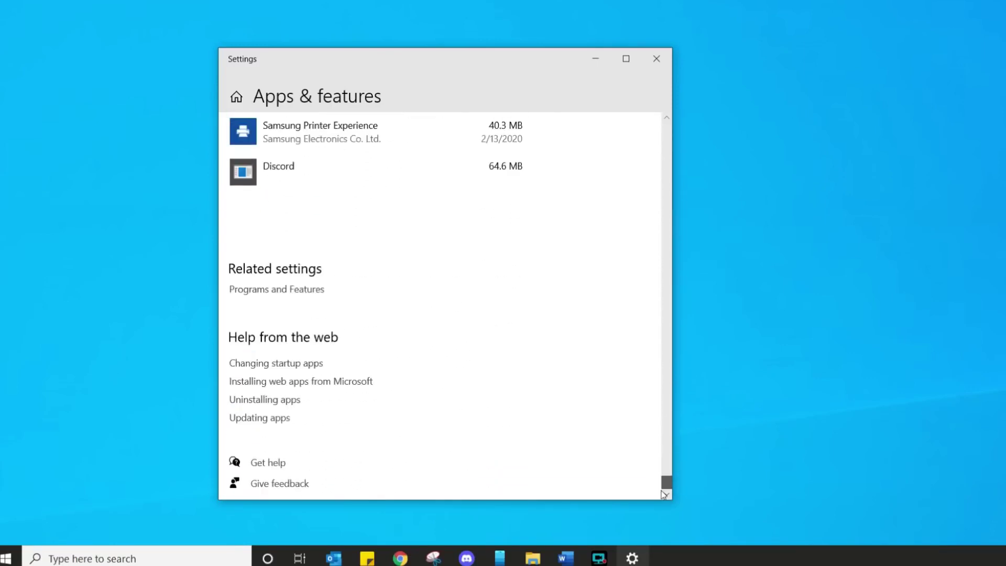
{"action": "scroll", "coordinate": [573, 266], "scroll_direction": "up", "scroll_amount": 4}
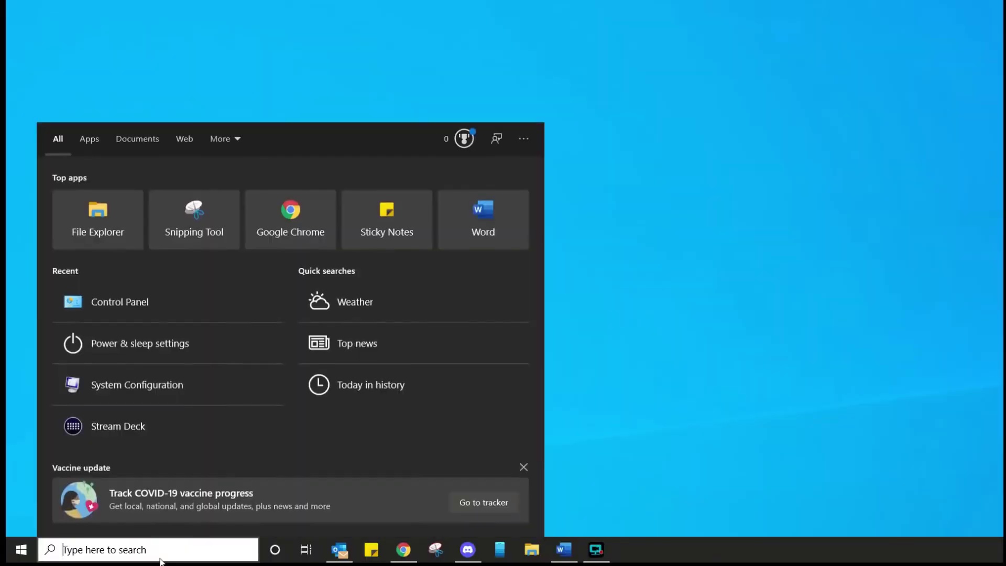
Open Control Panel, search it for "power" and open Power Options
{"action": "type", "text": "control"}
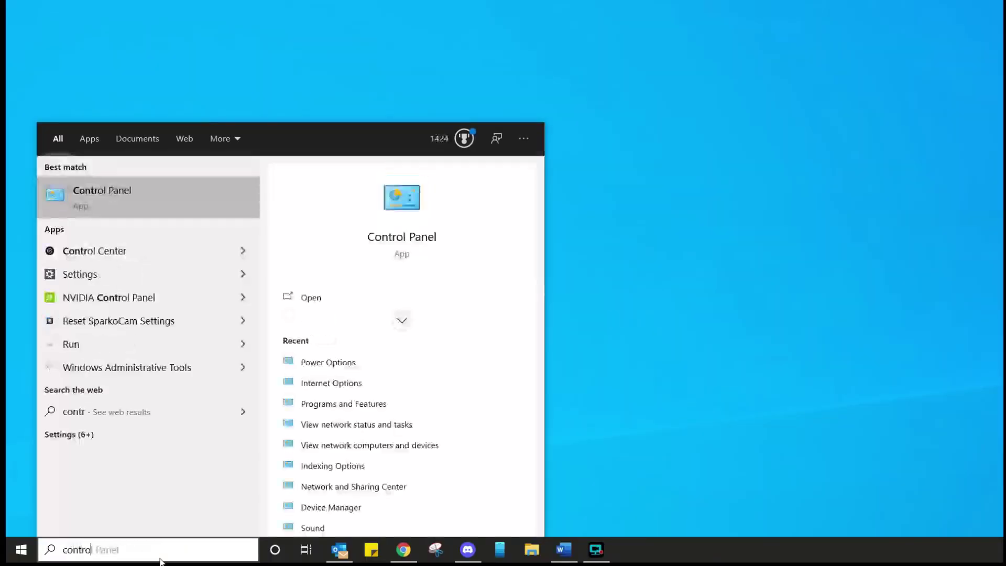
{"action": "left_click", "coordinate": [105, 202]}
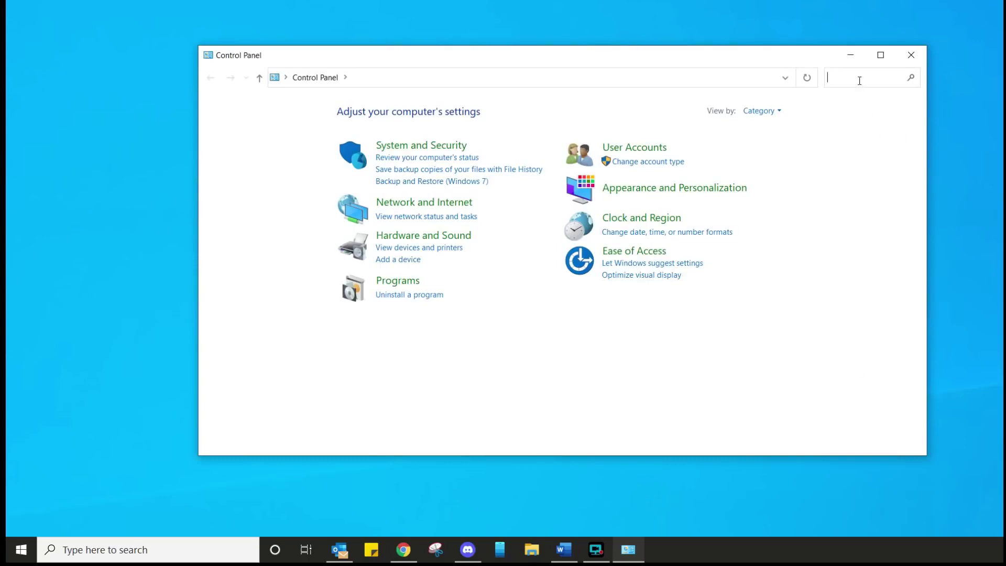
{"action": "type", "text": "power"}
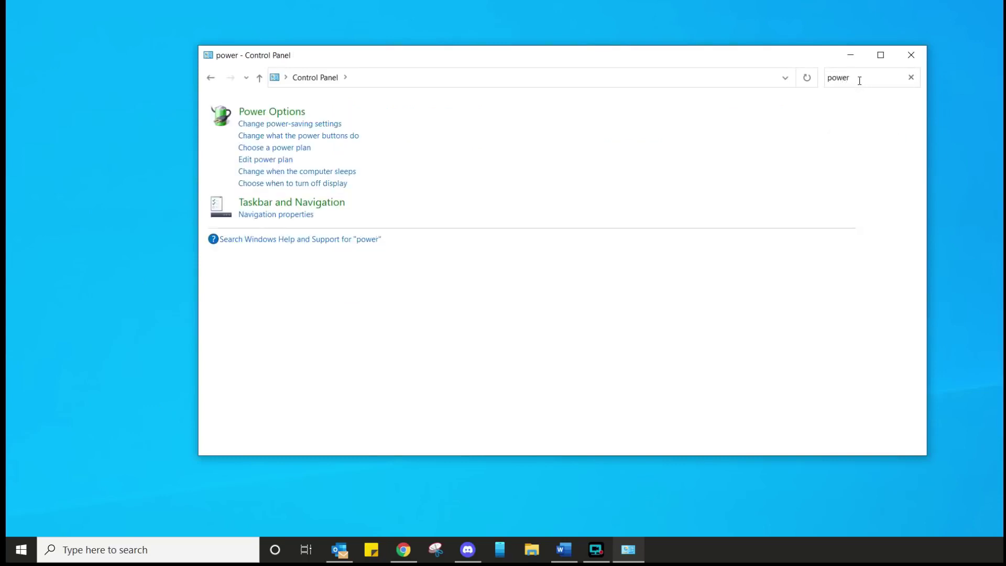
{"action": "left_click", "coordinate": [282, 112]}
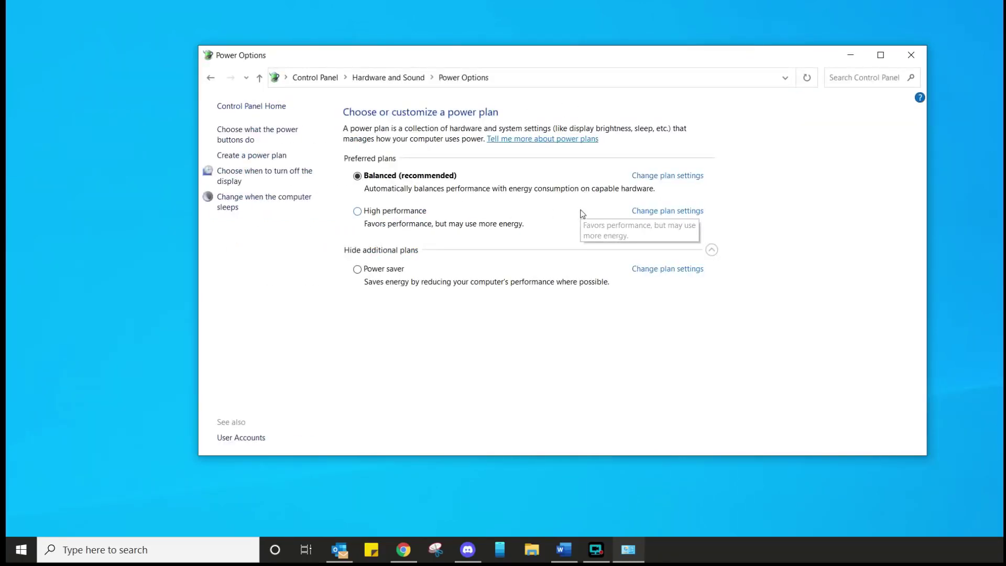
Choose the High performance power plan, open its plan settings and keep the computer's sleep time at Never
{"action": "left_click", "coordinate": [358, 211]}
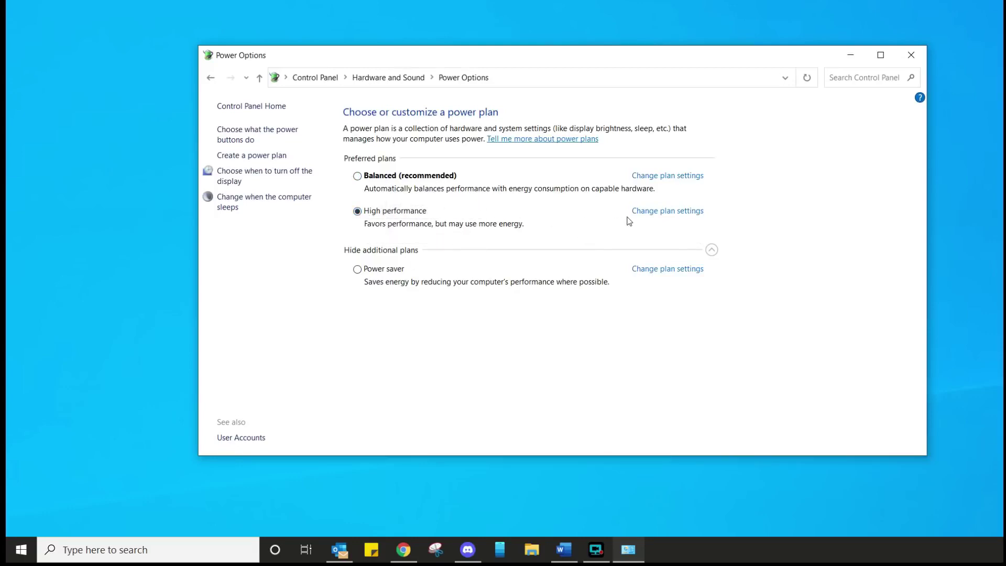
{"action": "left_click", "coordinate": [680, 212]}
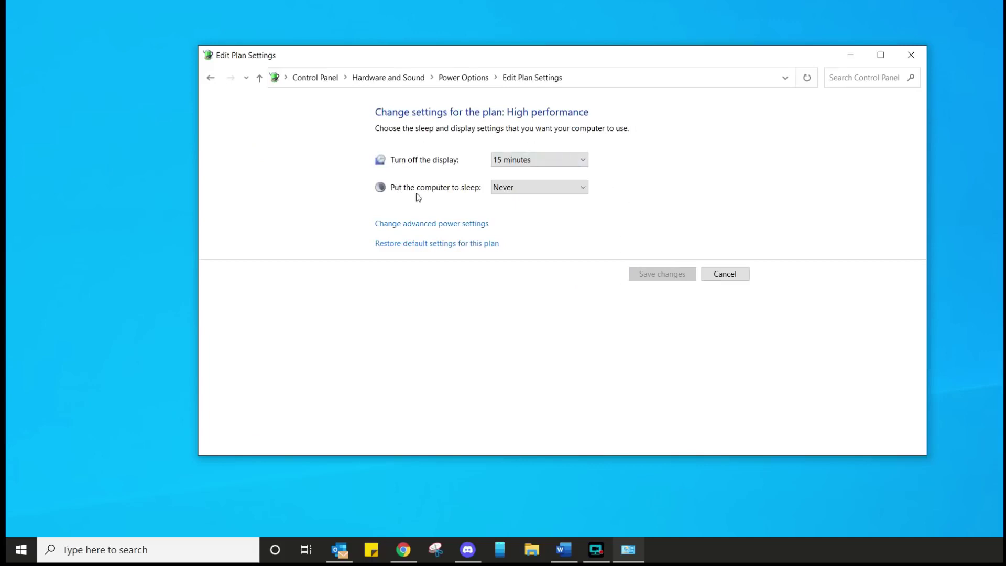
{"action": "left_click", "coordinate": [527, 192]}
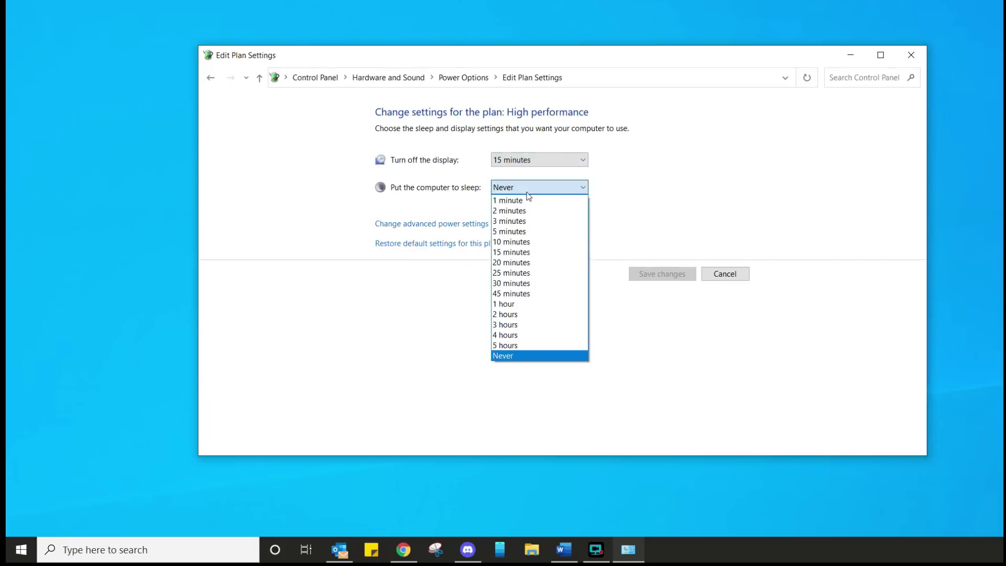
{"action": "left_click", "coordinate": [527, 192]}
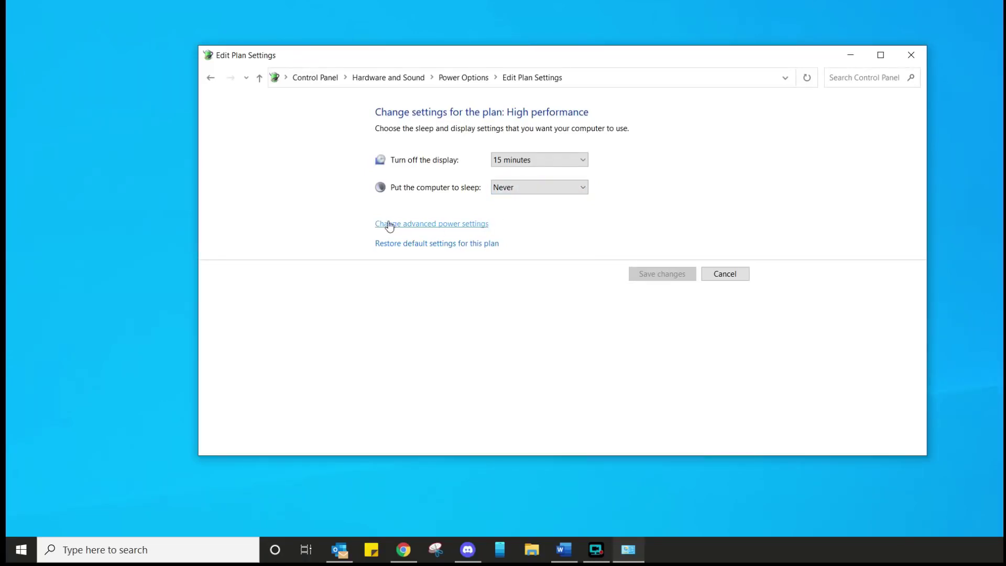
Open the advanced power settings and keep the wireless adapter's Power Saving Mode at Maximum Performance
{"action": "left_click", "coordinate": [453, 226]}
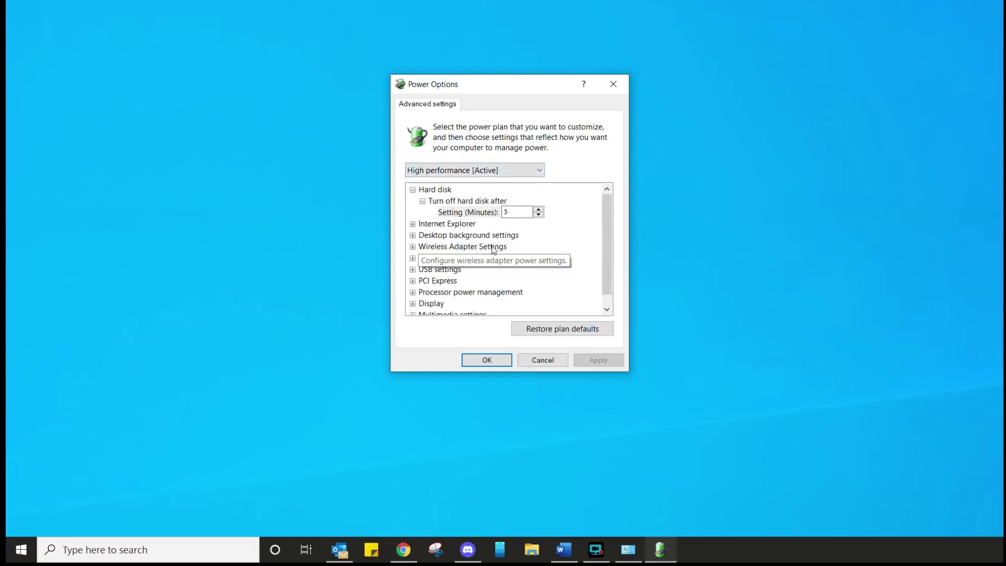
{"action": "left_click", "coordinate": [413, 247]}
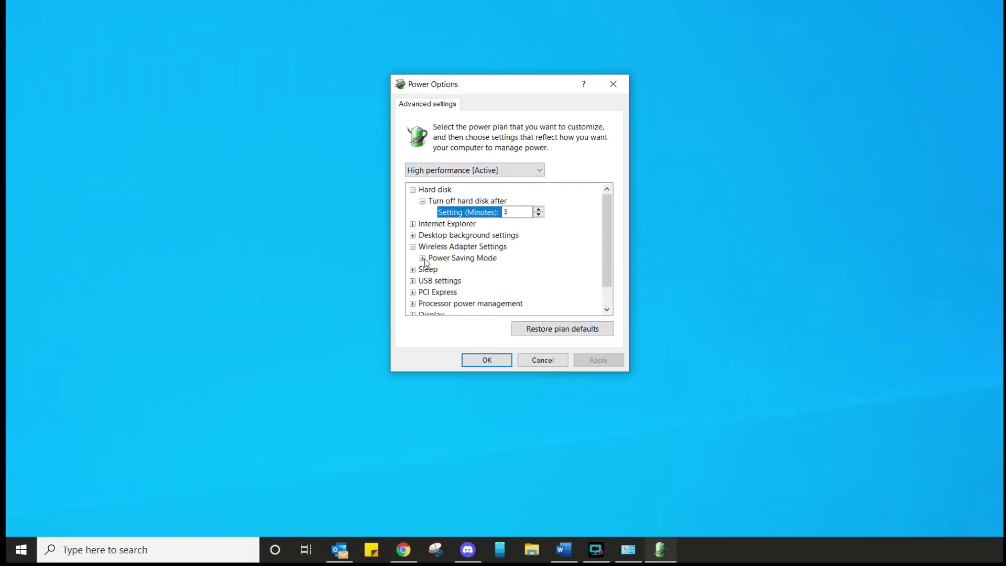
{"action": "left_click", "coordinate": [423, 259]}
{"action": "left_click", "coordinate": [511, 270]}
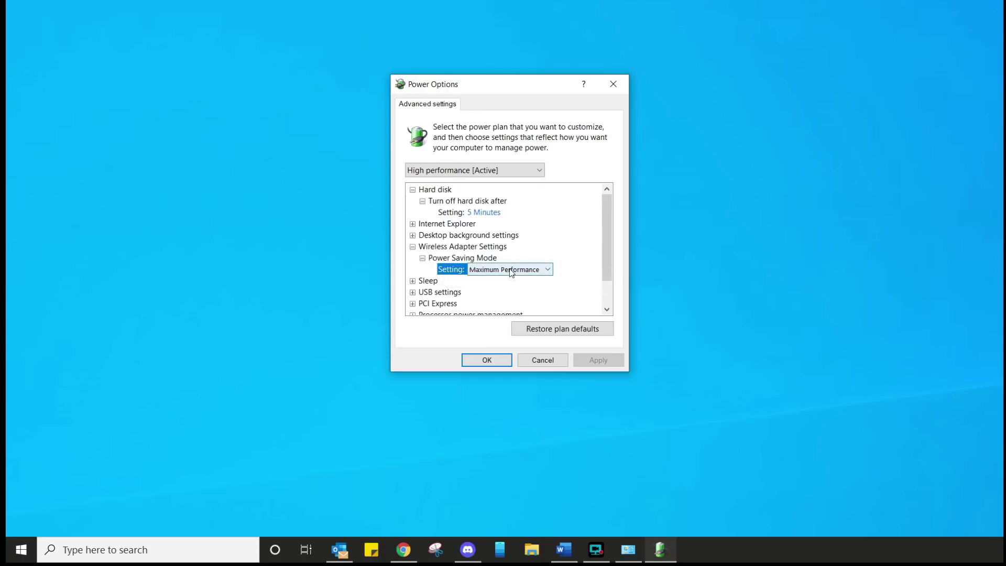
{"action": "left_click", "coordinate": [542, 271]}
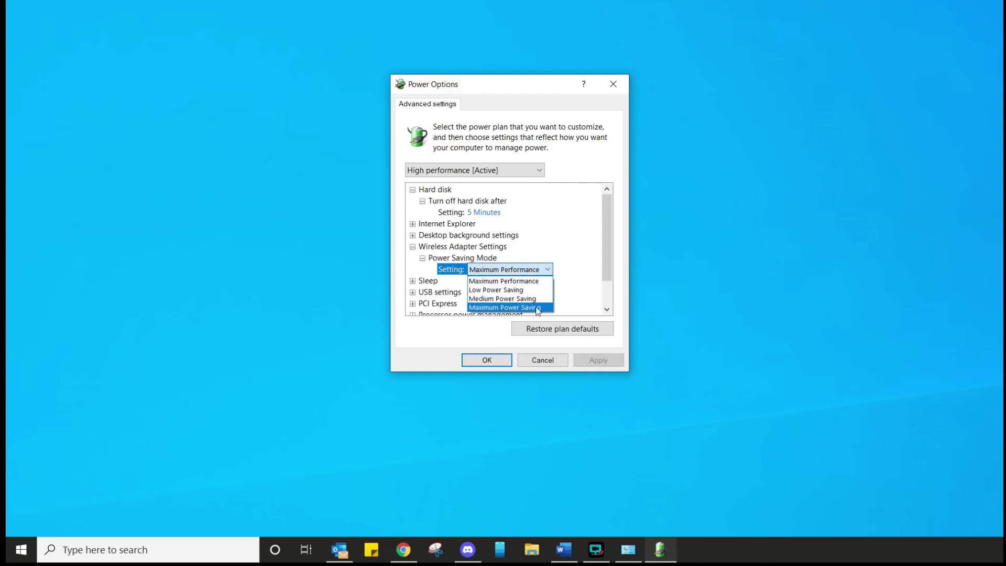
{"action": "left_click", "coordinate": [541, 270]}
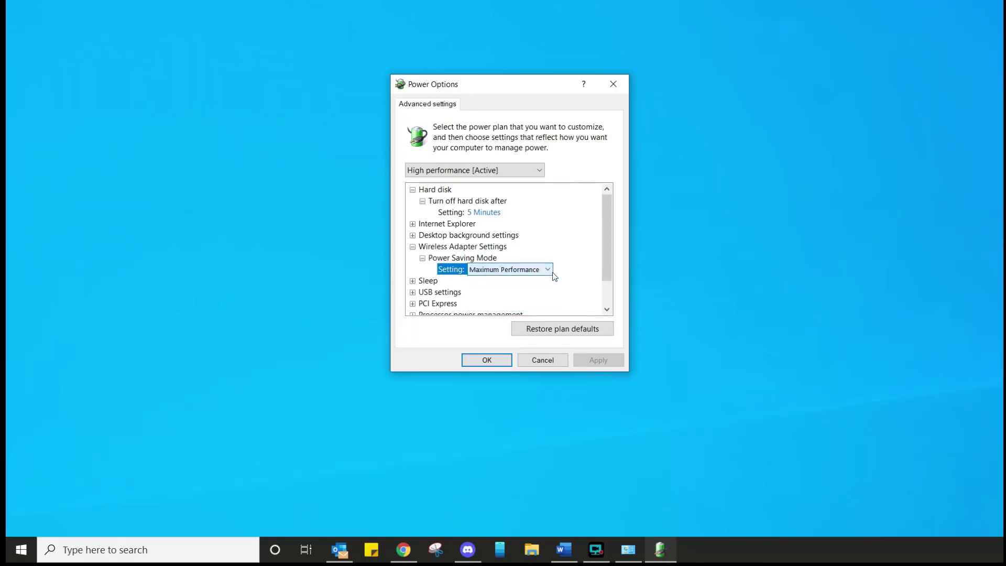